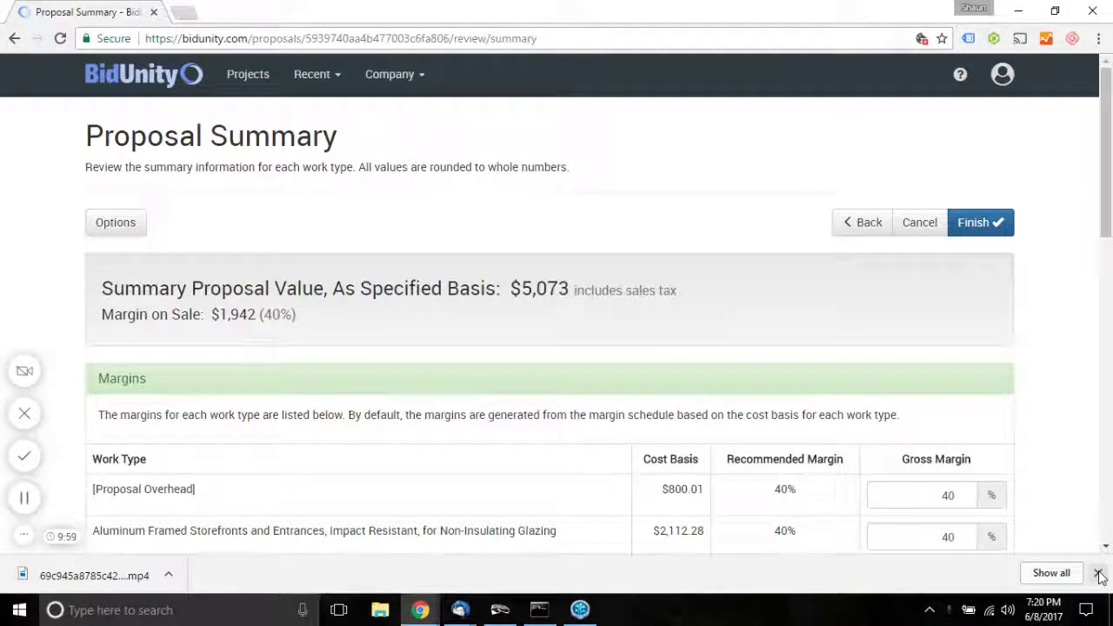
- Dismiss the downloads bar and review the proposal's total value, work type margins, and material, labor and overhead budget
left_click(1100, 575)
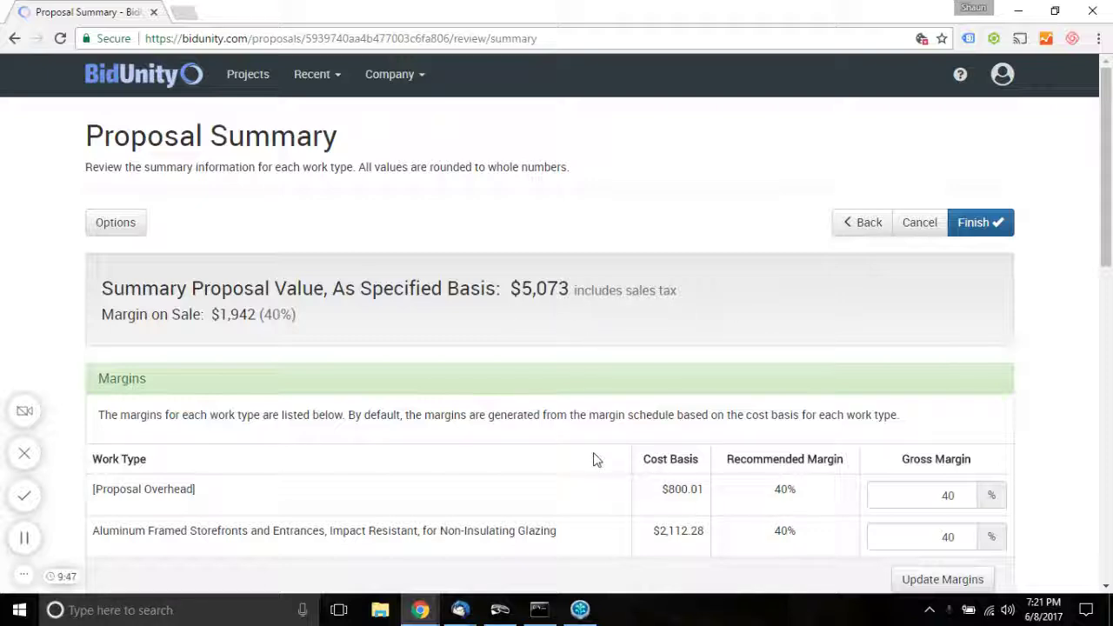
scroll(594, 459, "down", 1)
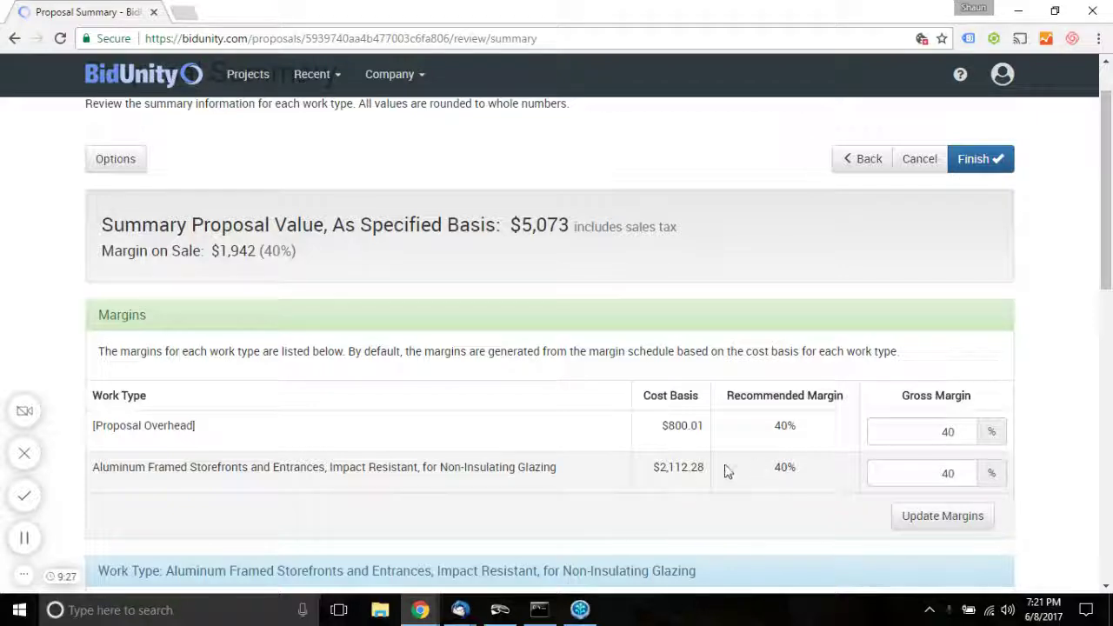
scroll(727, 470, "down", 3)
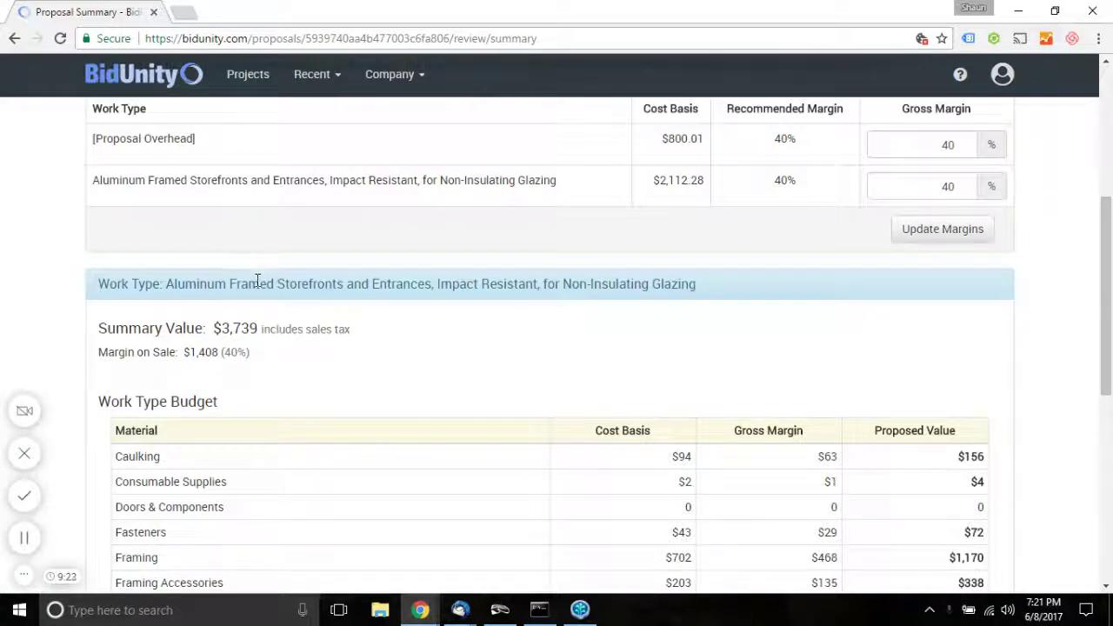
scroll(230, 344, "down", 2)
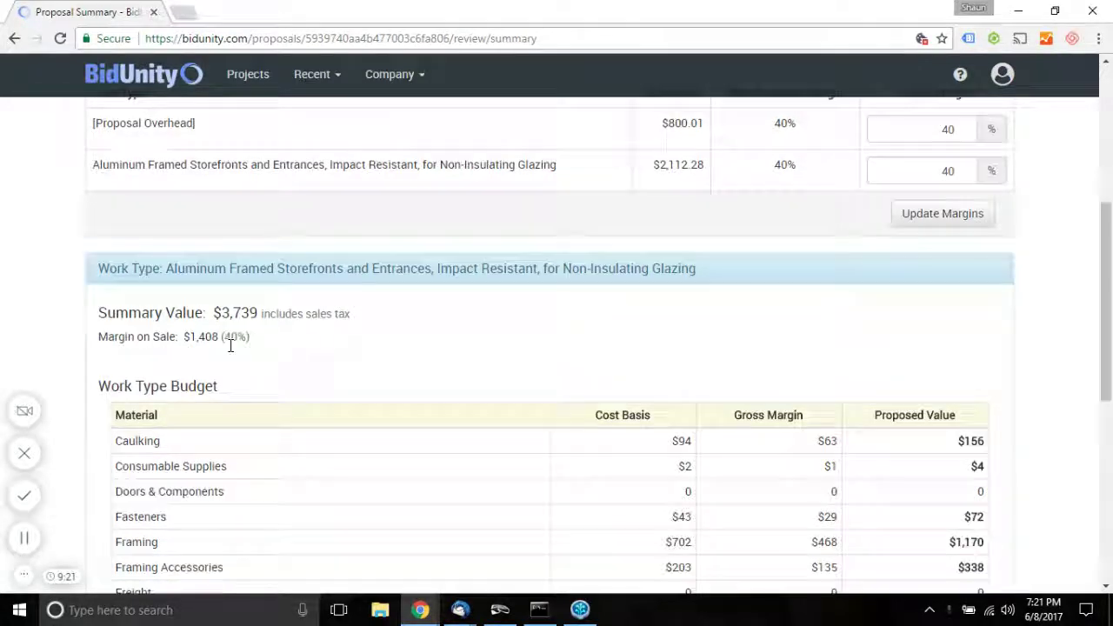
scroll(230, 345, "down", 4)
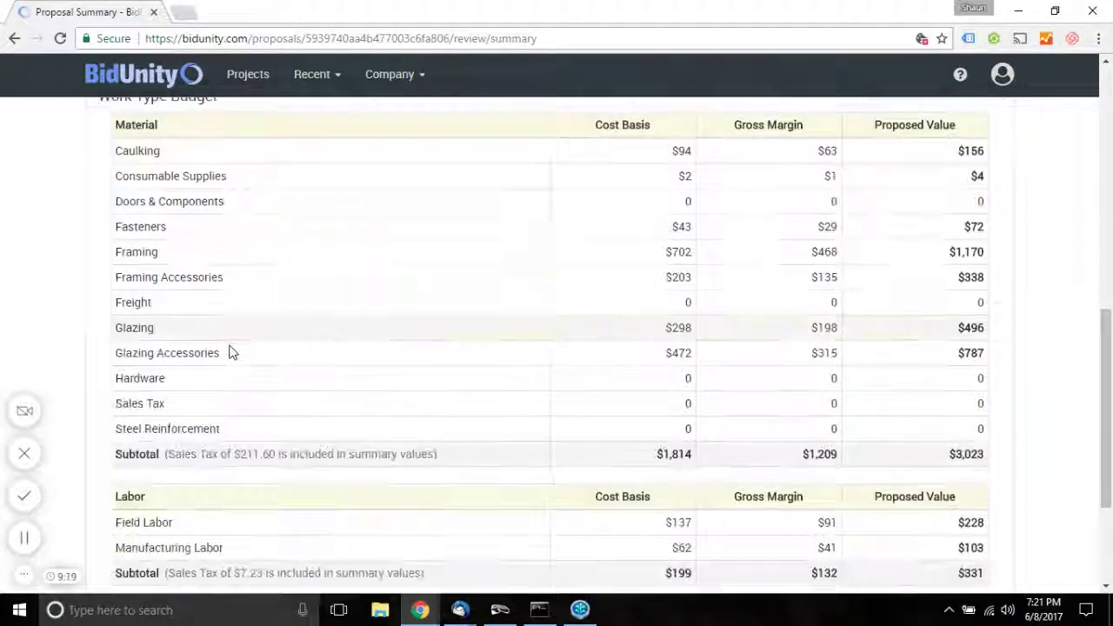
scroll(230, 346, "up", 5)
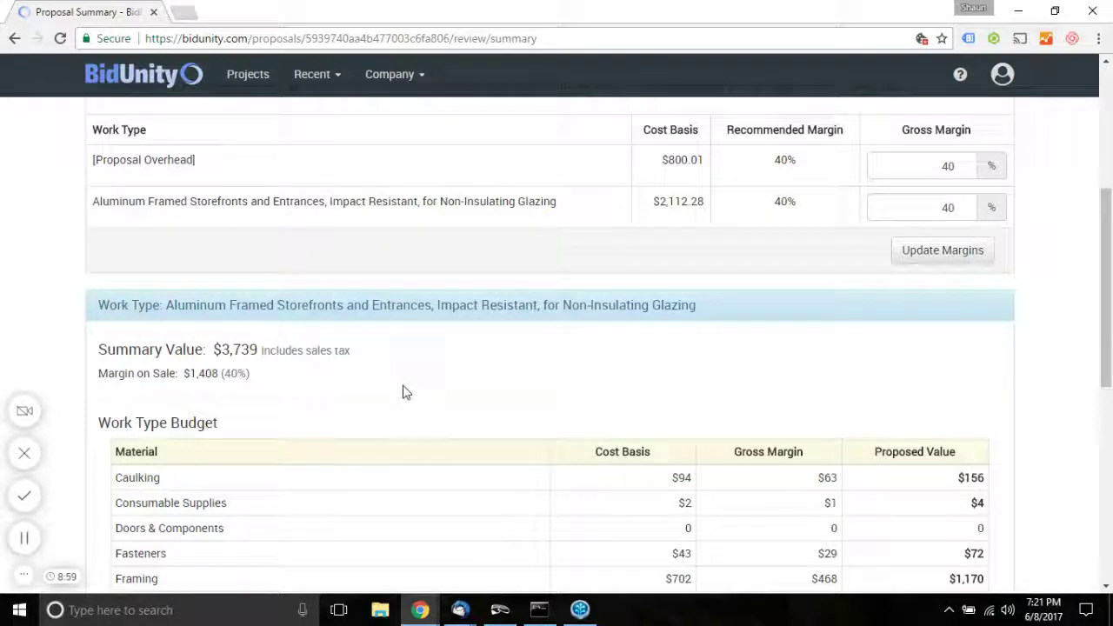
scroll(403, 392, "down", 3)
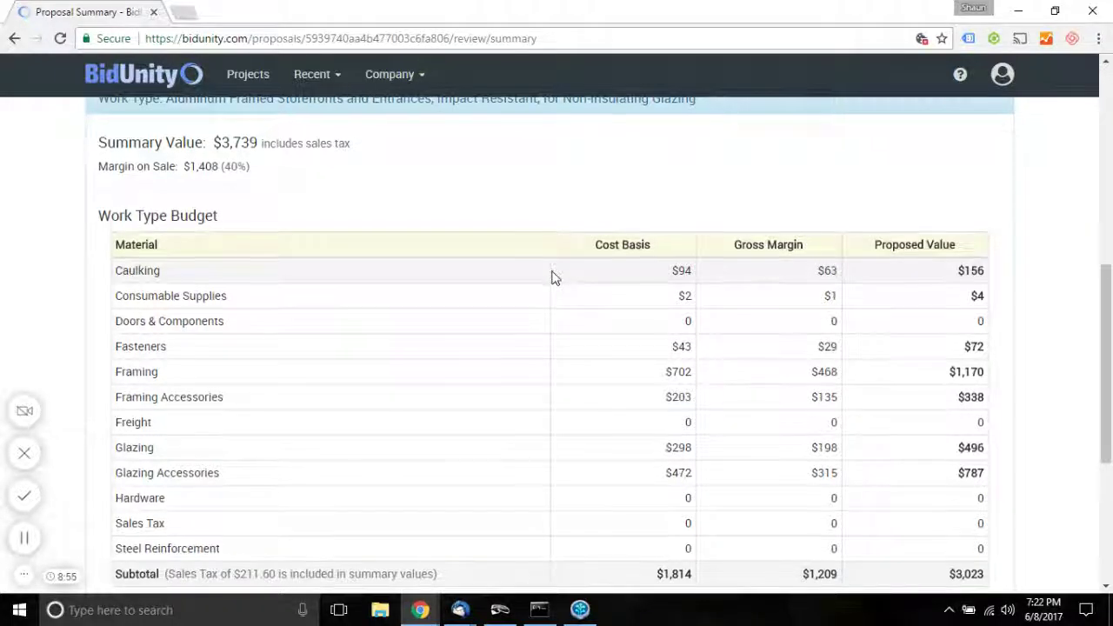
scroll(554, 276, "down", 5)
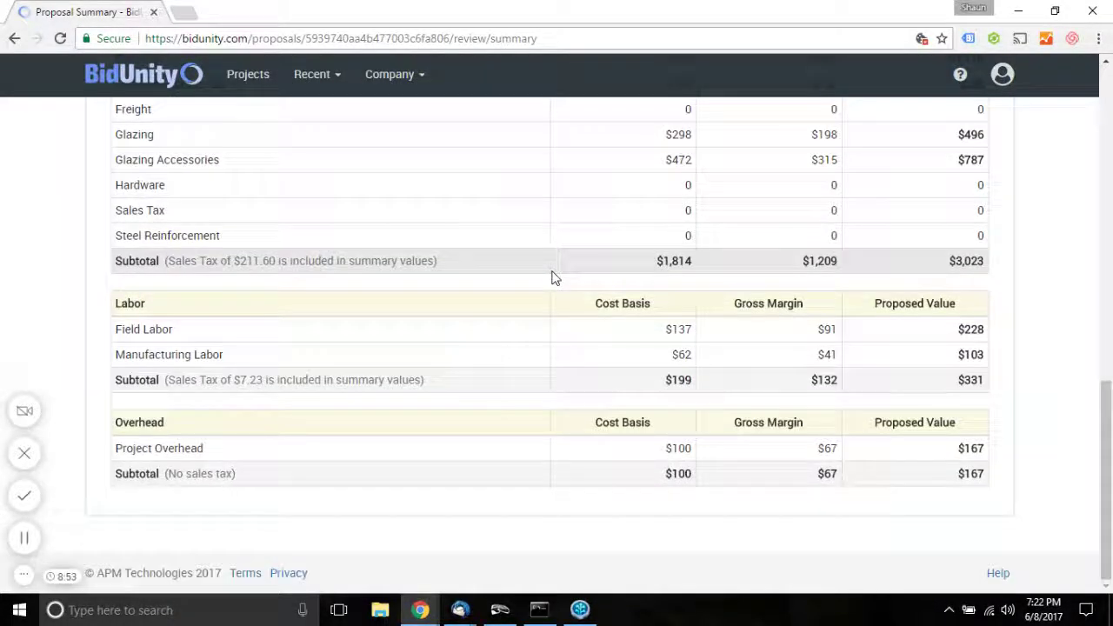
scroll(555, 277, "up", 7)
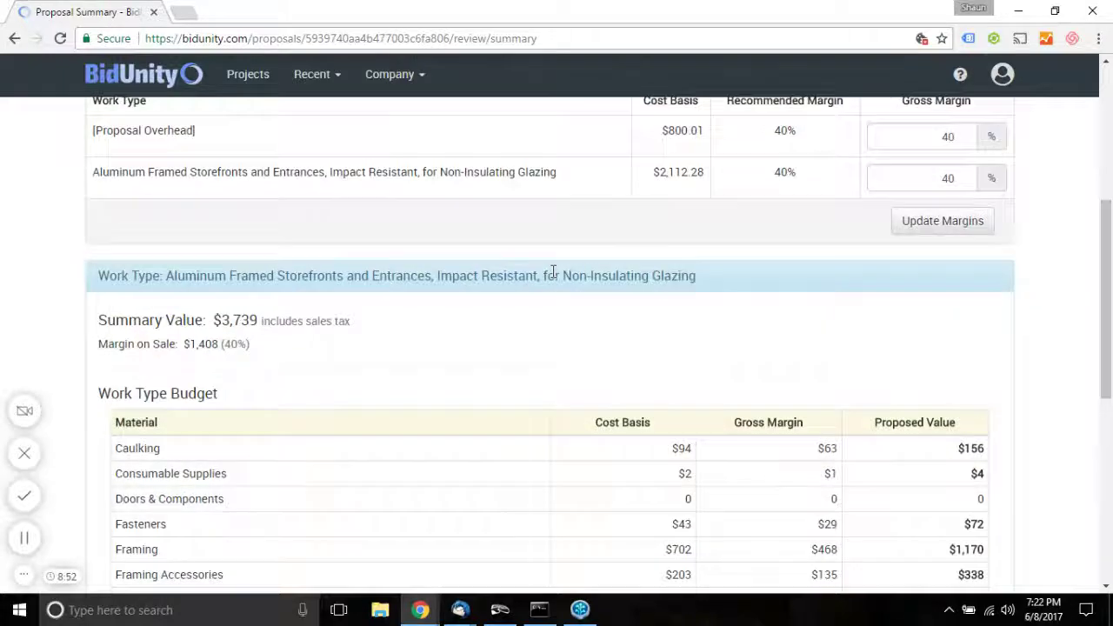
scroll(553, 273, "up", 5)
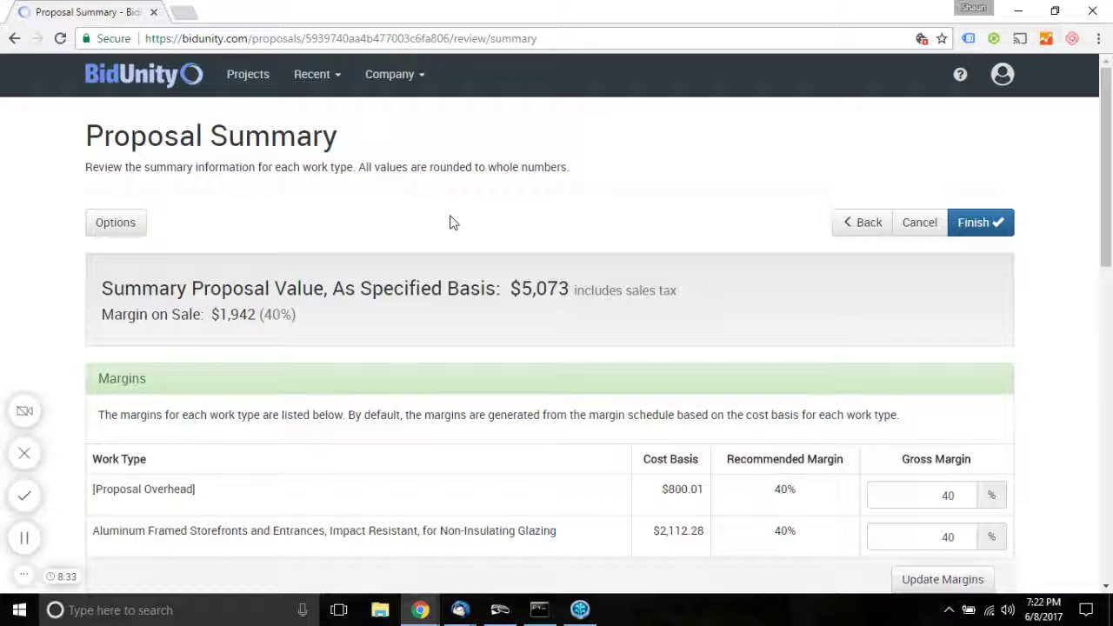
scroll(449, 223, "down", 3)
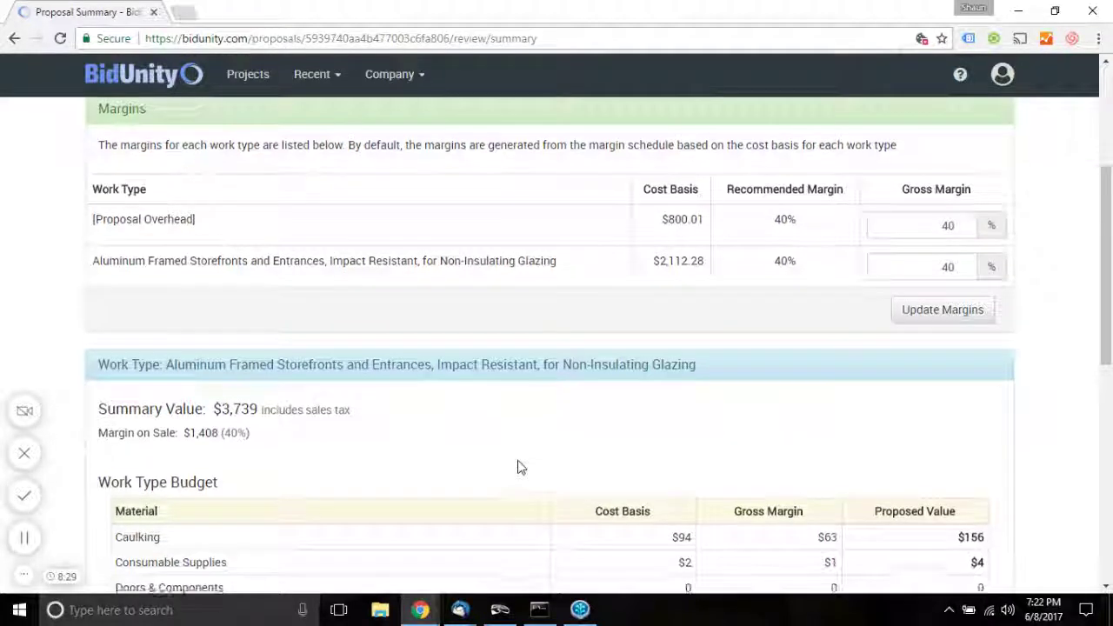
scroll(517, 467, "down", 2)
scroll(519, 465, "down", 1)
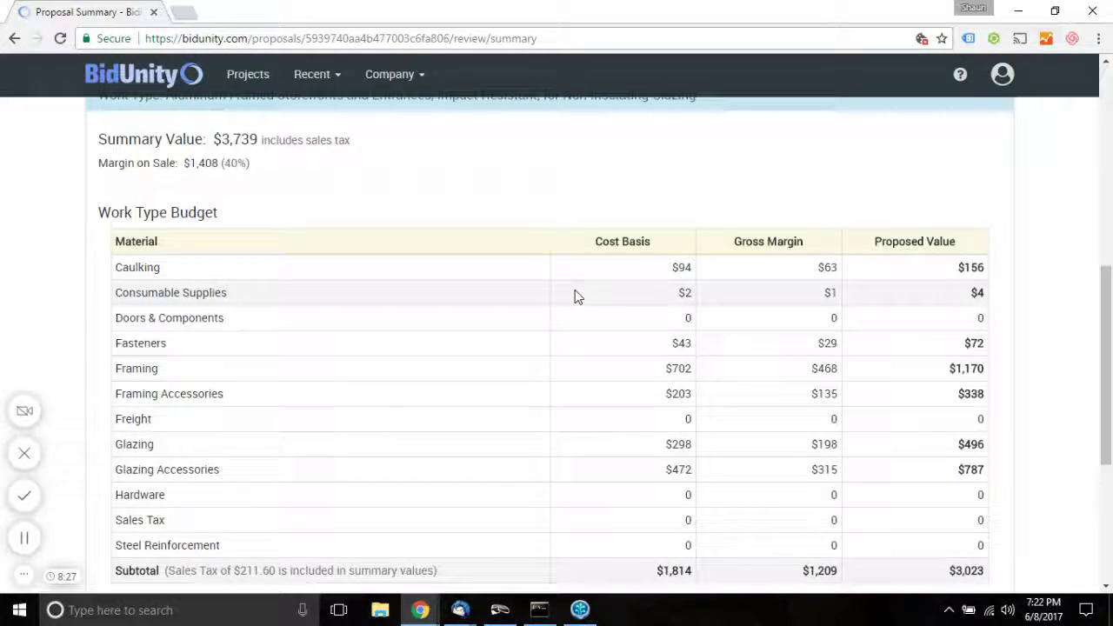
- Examine the installation choices available for the aluminum storefront work type in the proposal options, leaving the setting as is
scroll(575, 292, "up", 5)
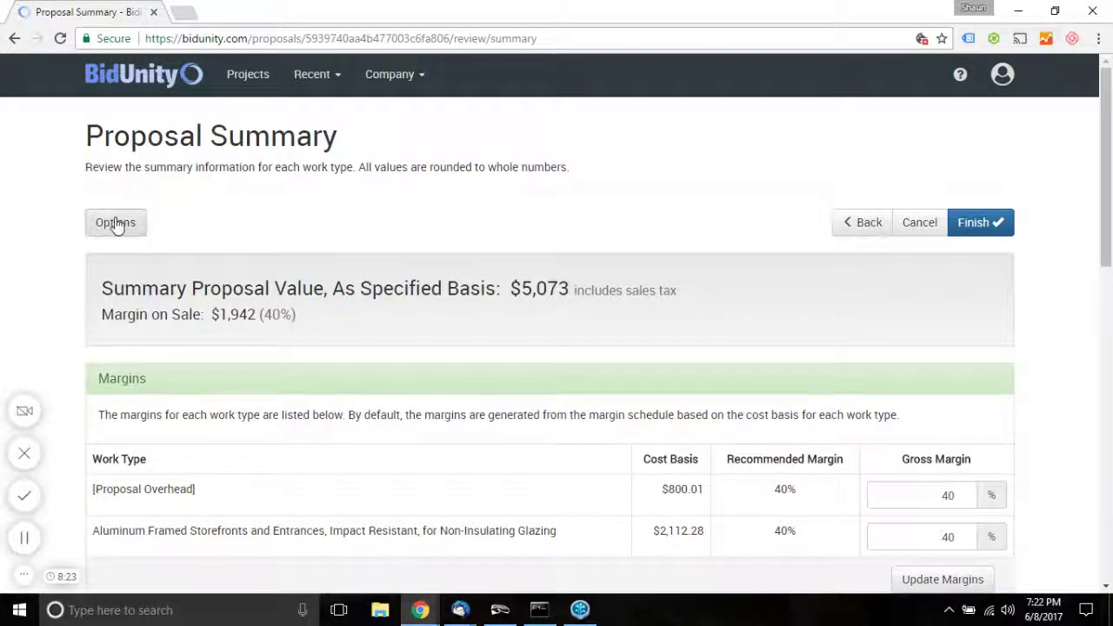
left_click(115, 221)
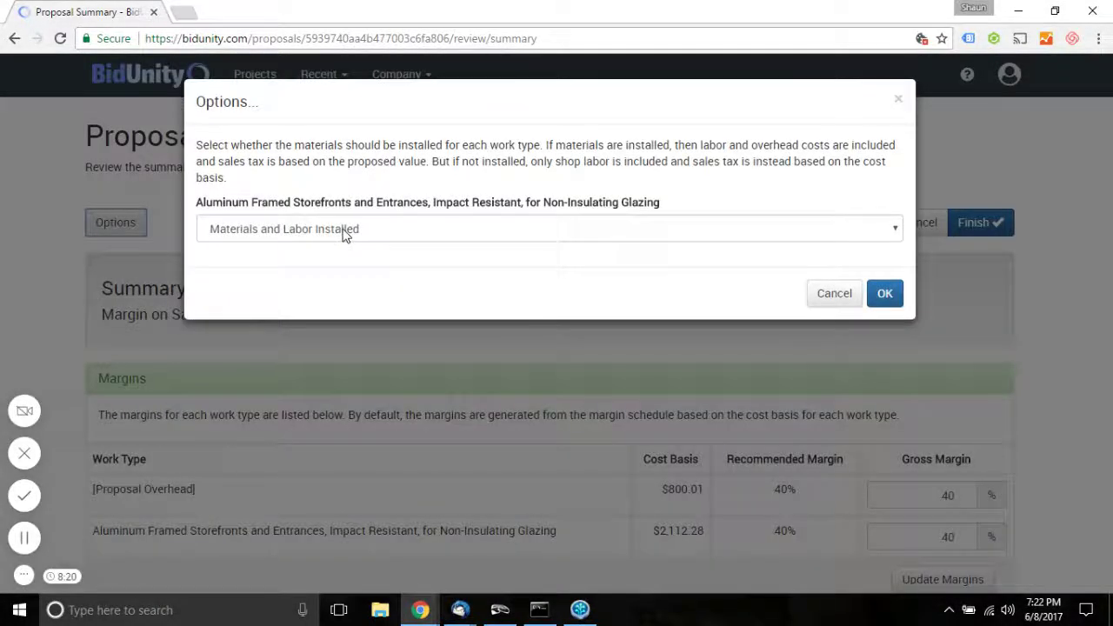
left_click(343, 230)
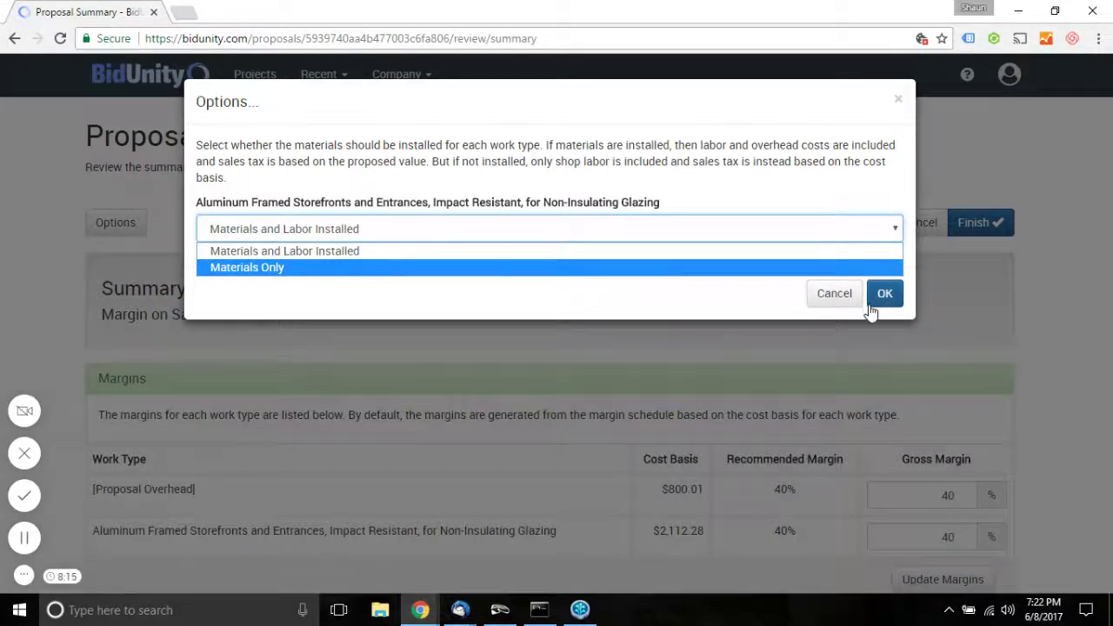
left_click(830, 303)
left_click(827, 304)
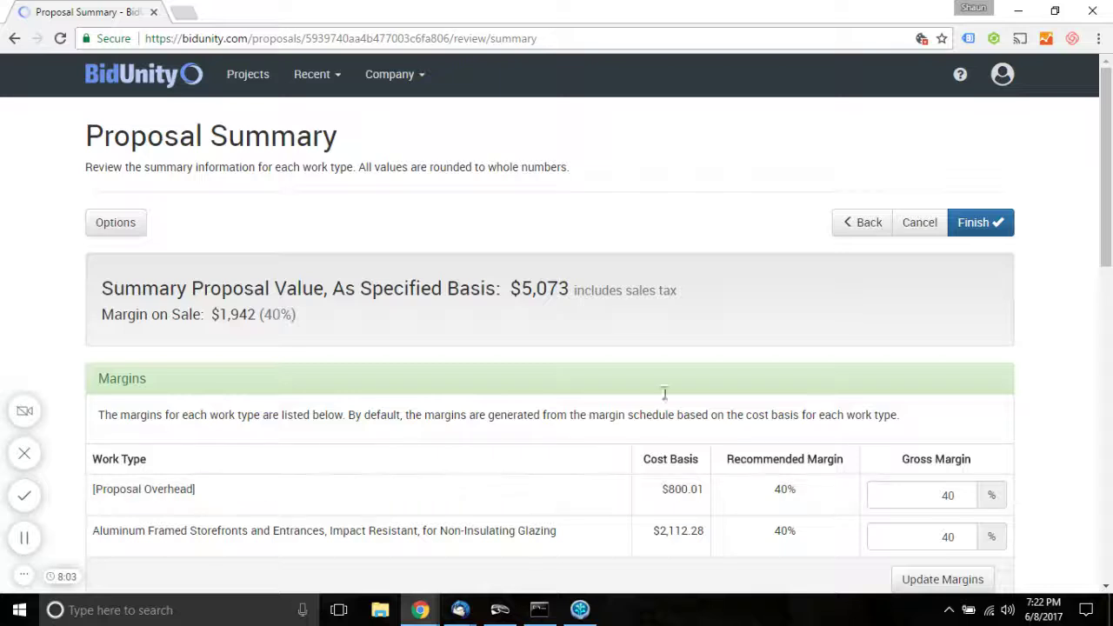
- Open the company's Margin Schedule in a new tab and review the default margin, minimum margin and threshold ranges
left_click(409, 79)
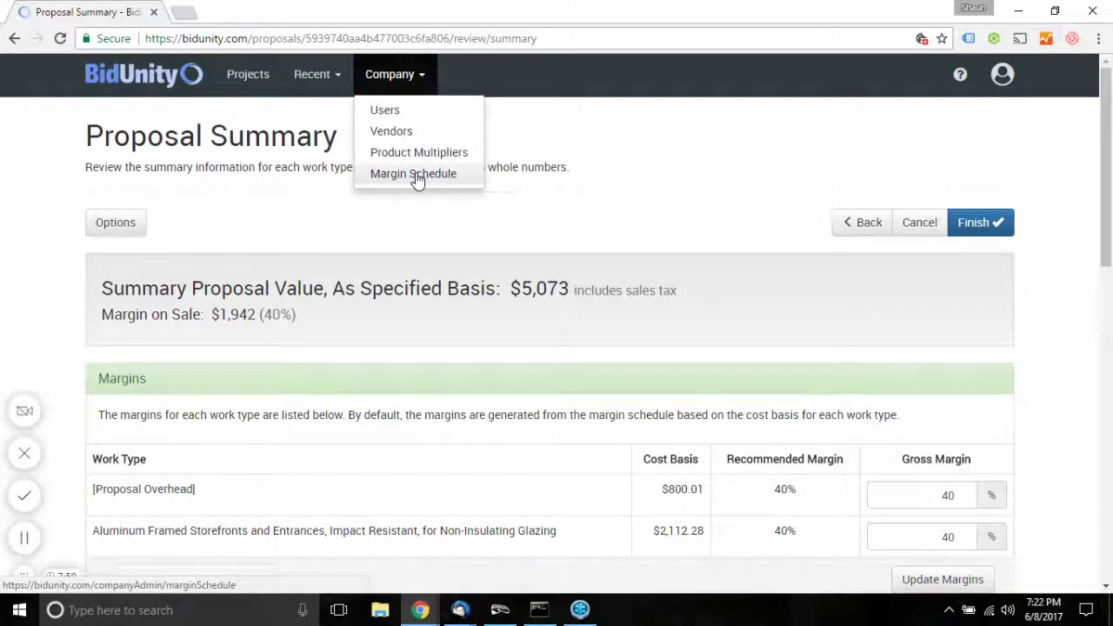
right_click(417, 178)
left_click(467, 183)
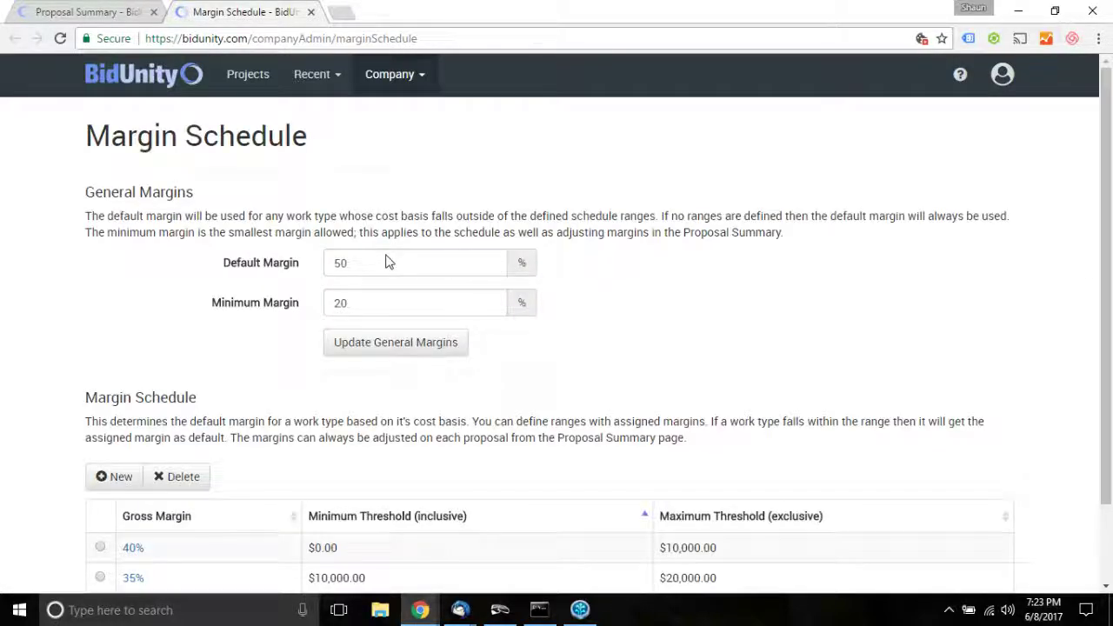
left_click(364, 264)
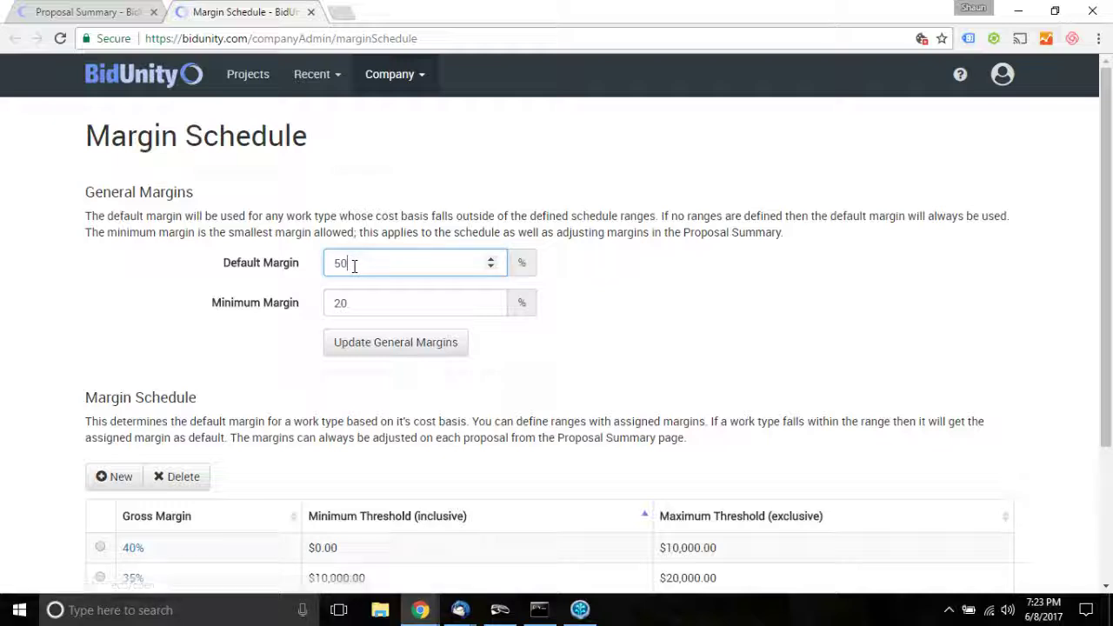
left_click(352, 305)
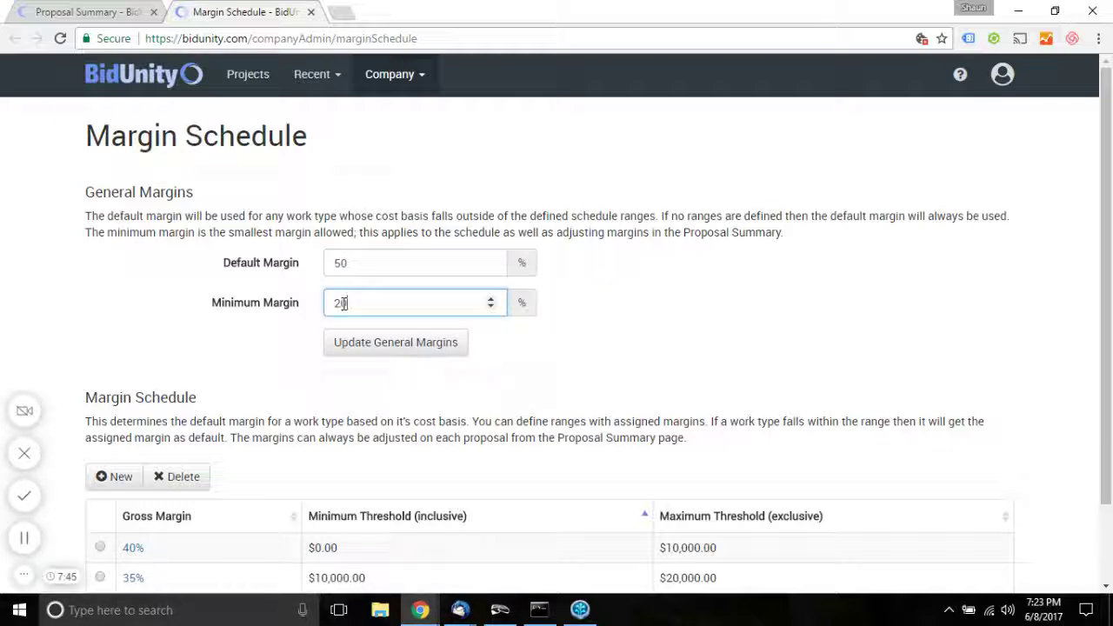
left_click(294, 330)
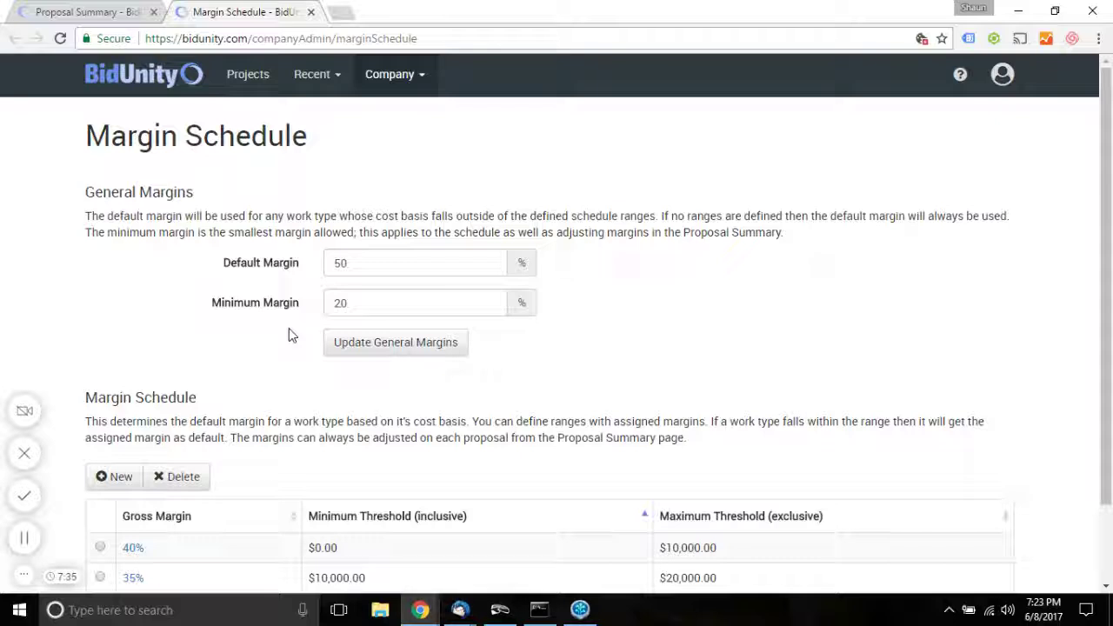
scroll(289, 331, "down", 1)
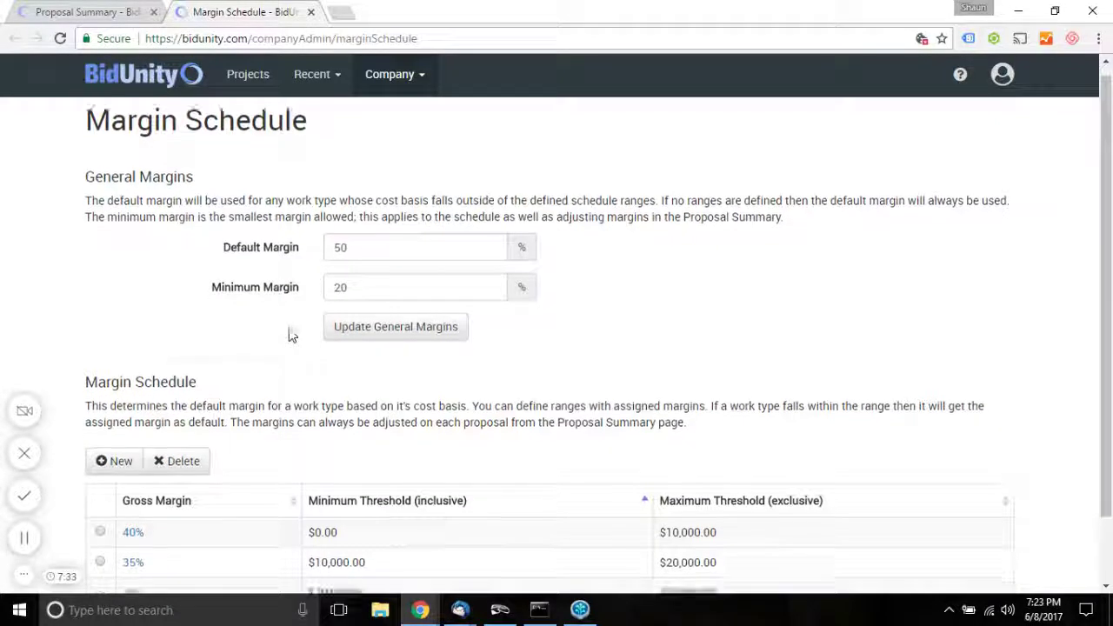
scroll(292, 335, "down", 2)
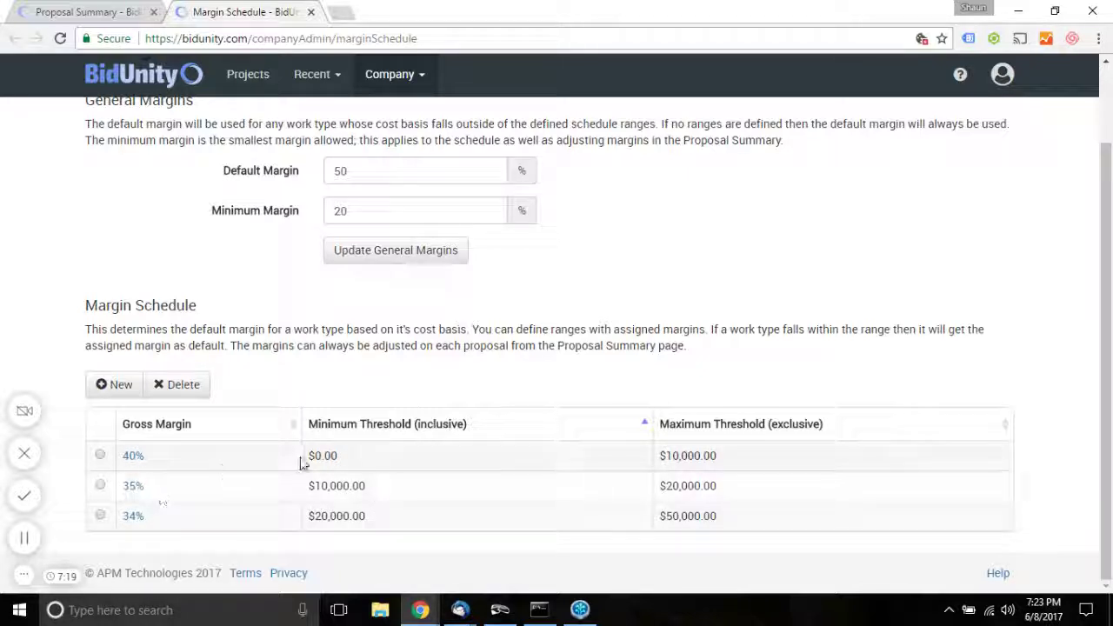
scroll(300, 462, "up", 1)
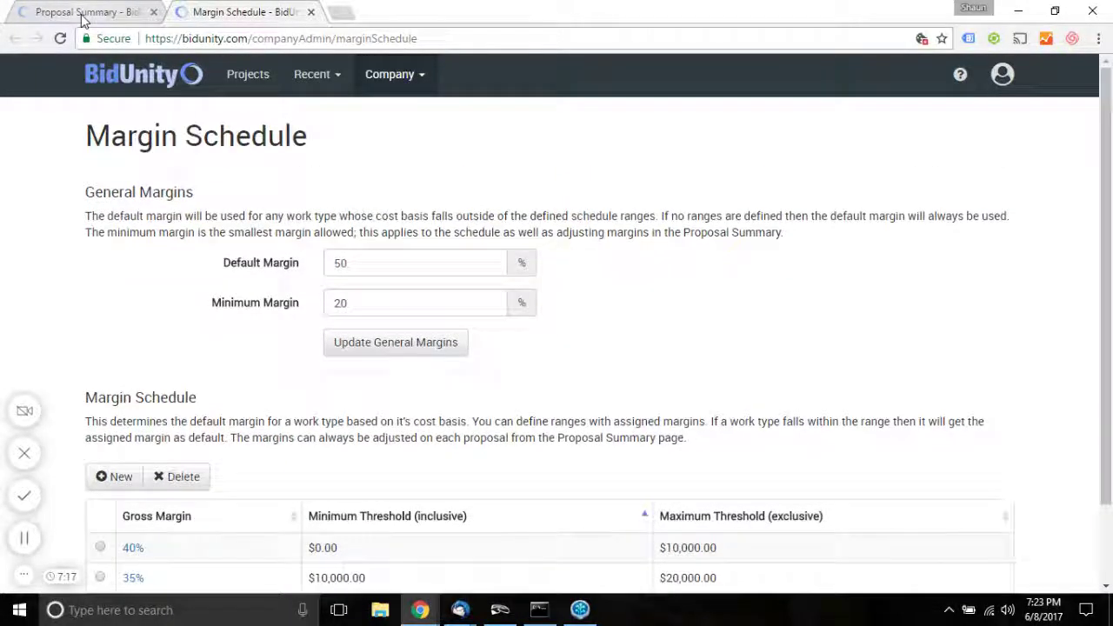
- Return to the Proposal Summary, set the aluminum storefront work type's gross margin to 20%, and update the margins
left_click(83, 14)
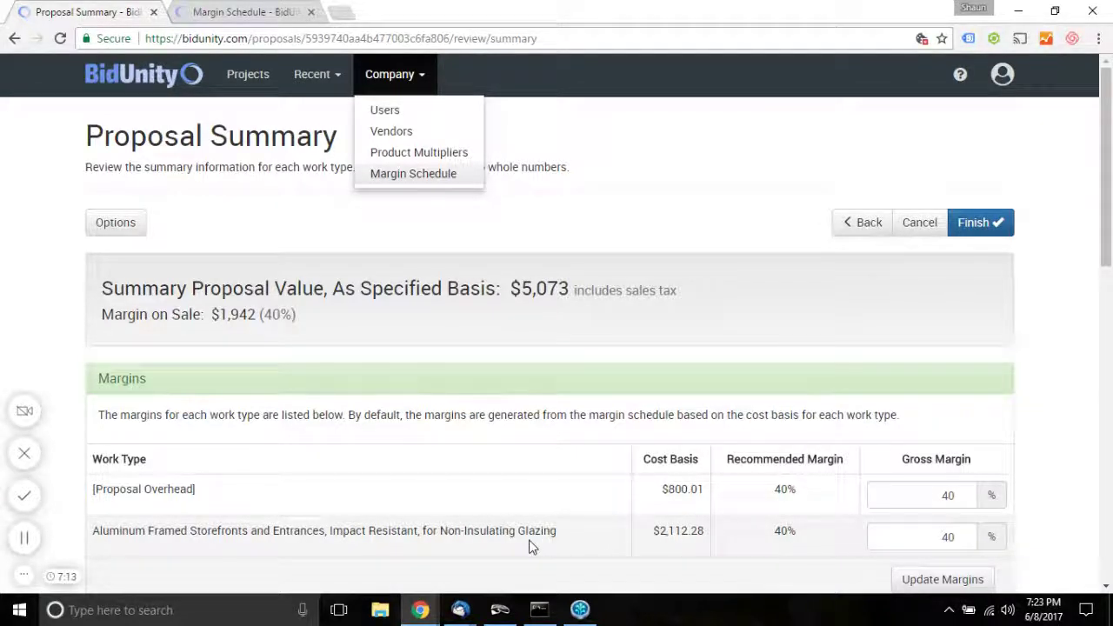
left_click(672, 544)
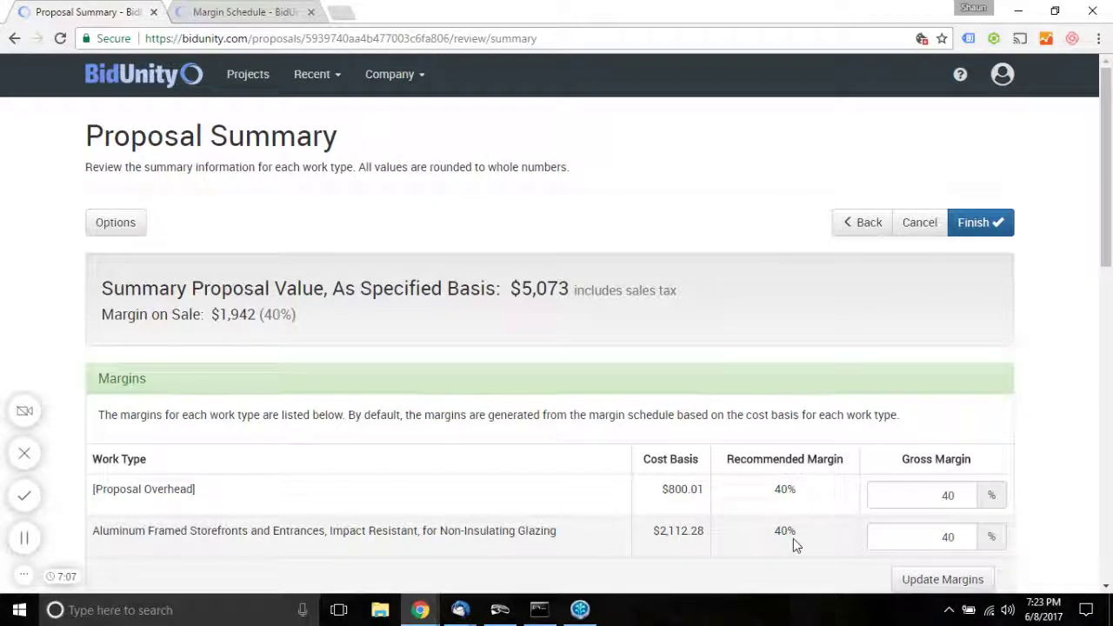
left_click(917, 536)
double_click(917, 538)
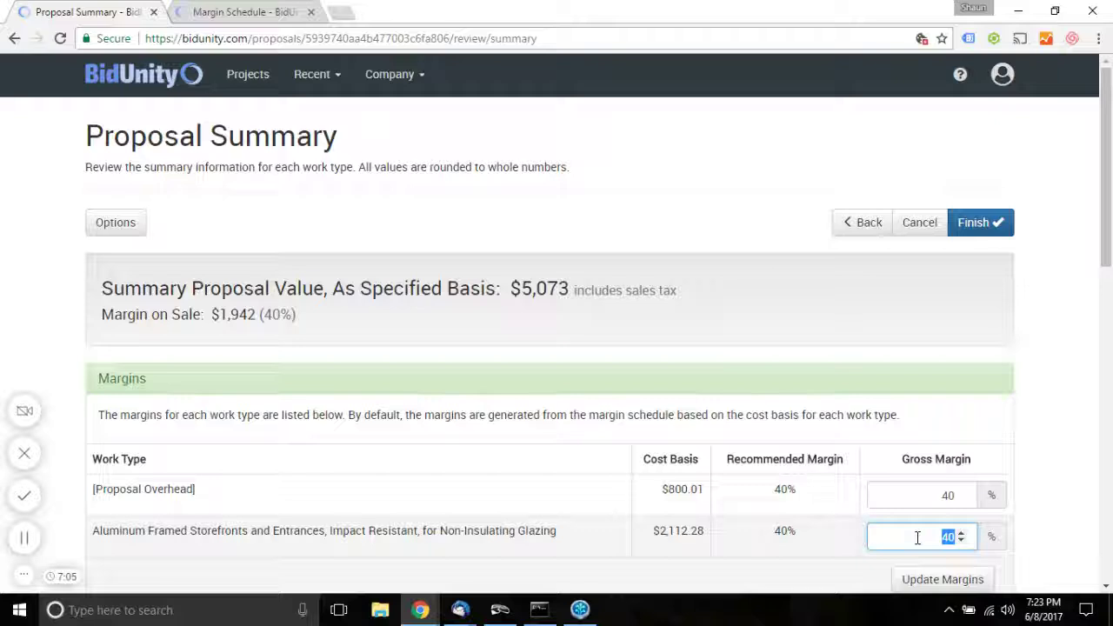
type("2")
left_click(920, 578)
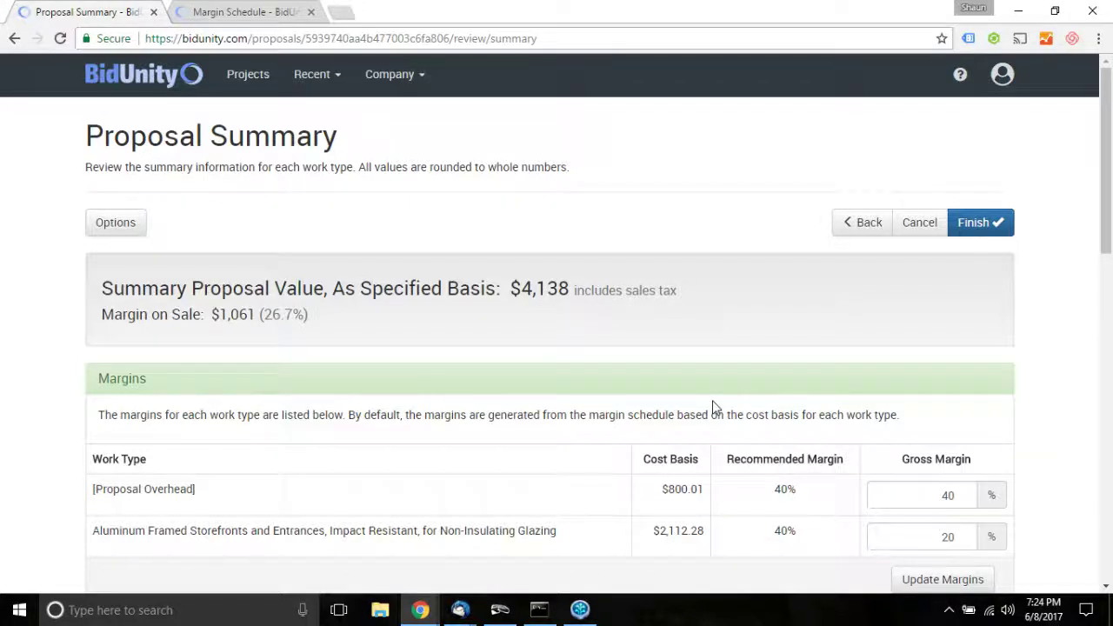
- Try to update the aluminum storefront work type's gross margin to 15%
double_click(927, 534)
type("15")
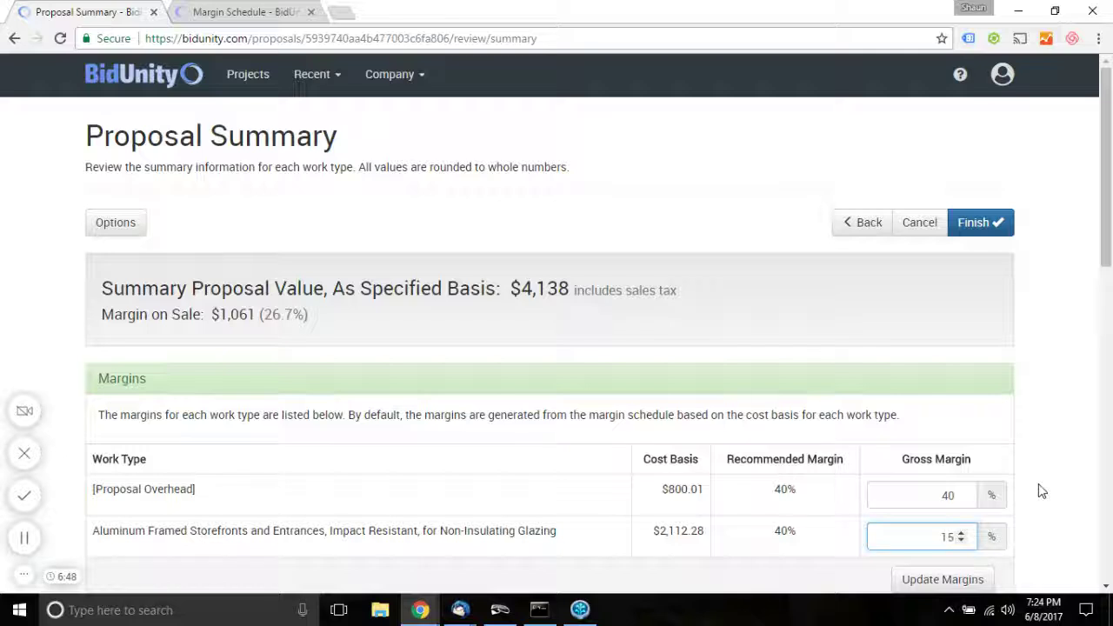
key("Tab")
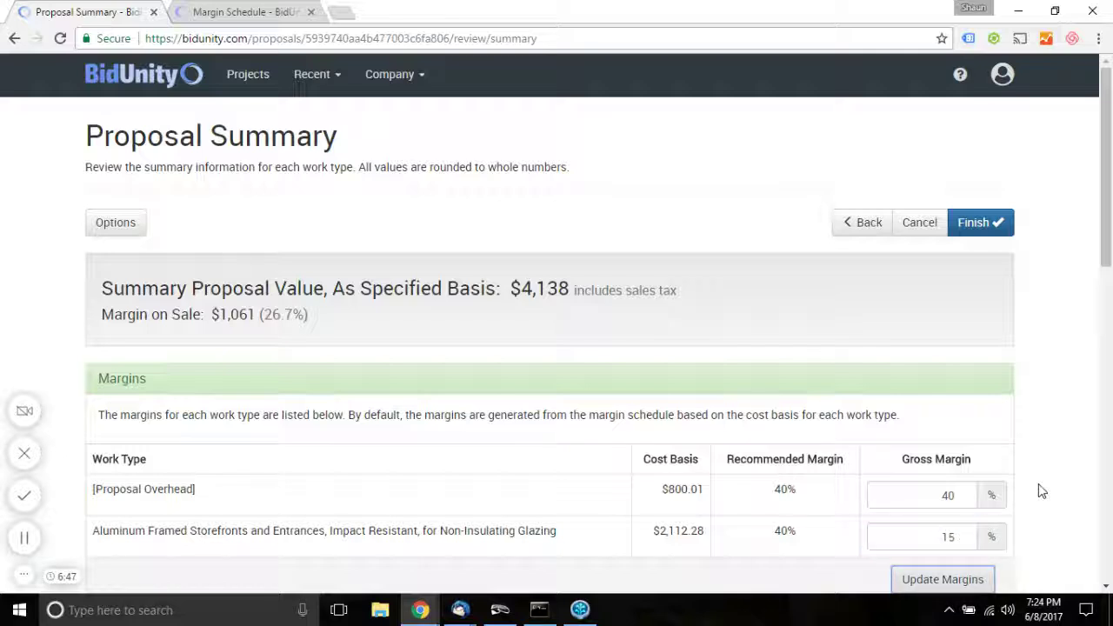
left_click(965, 577)
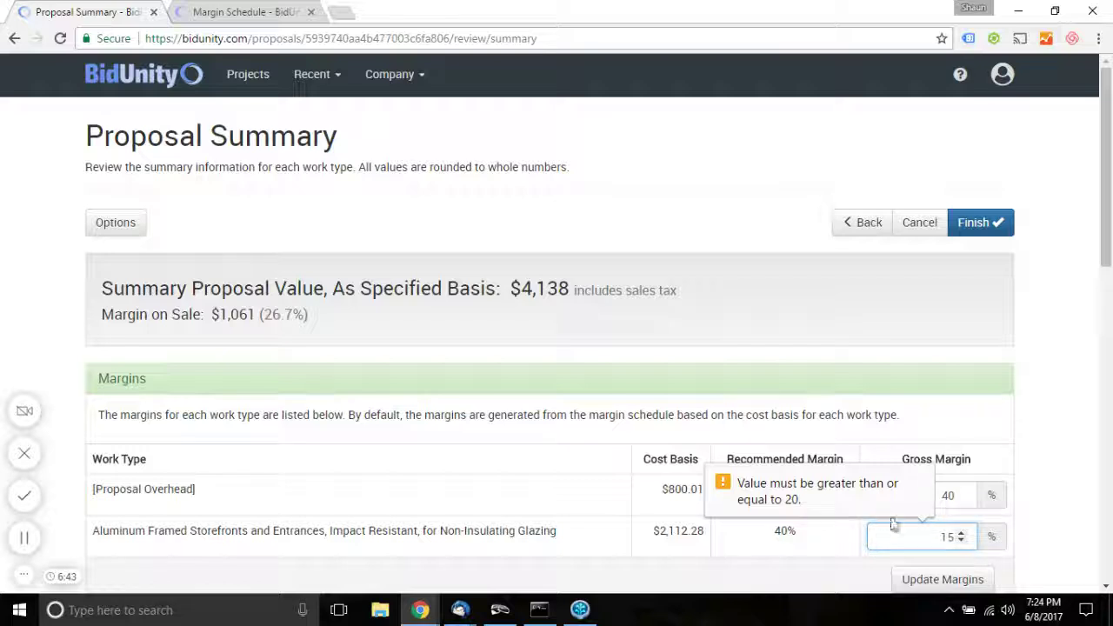
left_click(914, 543)
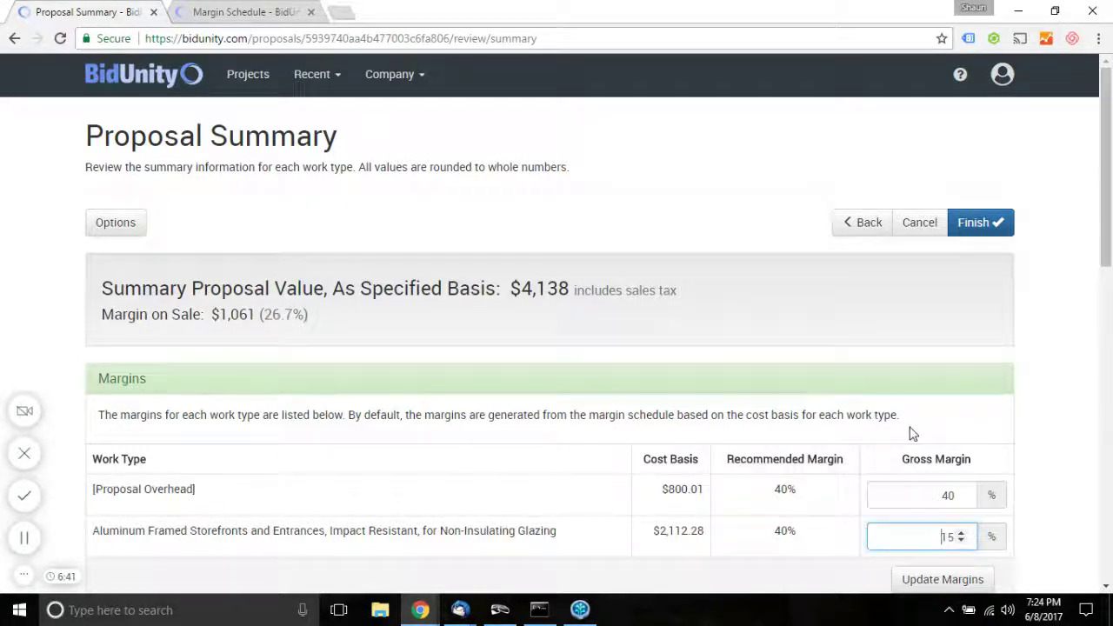
left_click(907, 396)
scroll(907, 393, "down", 1)
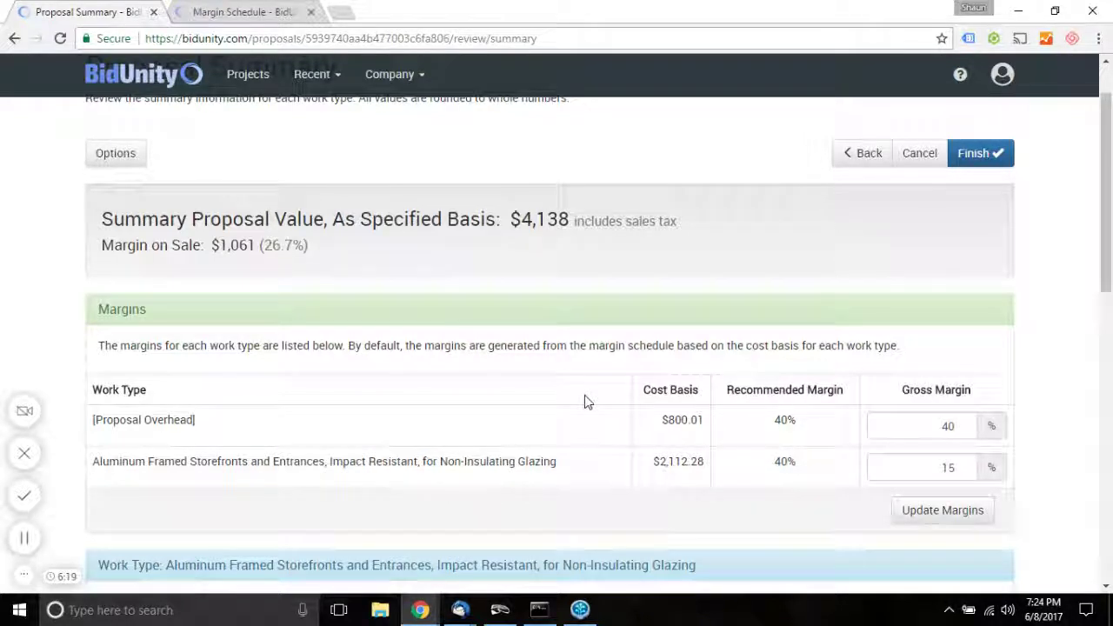
scroll(585, 401, "up", 1)
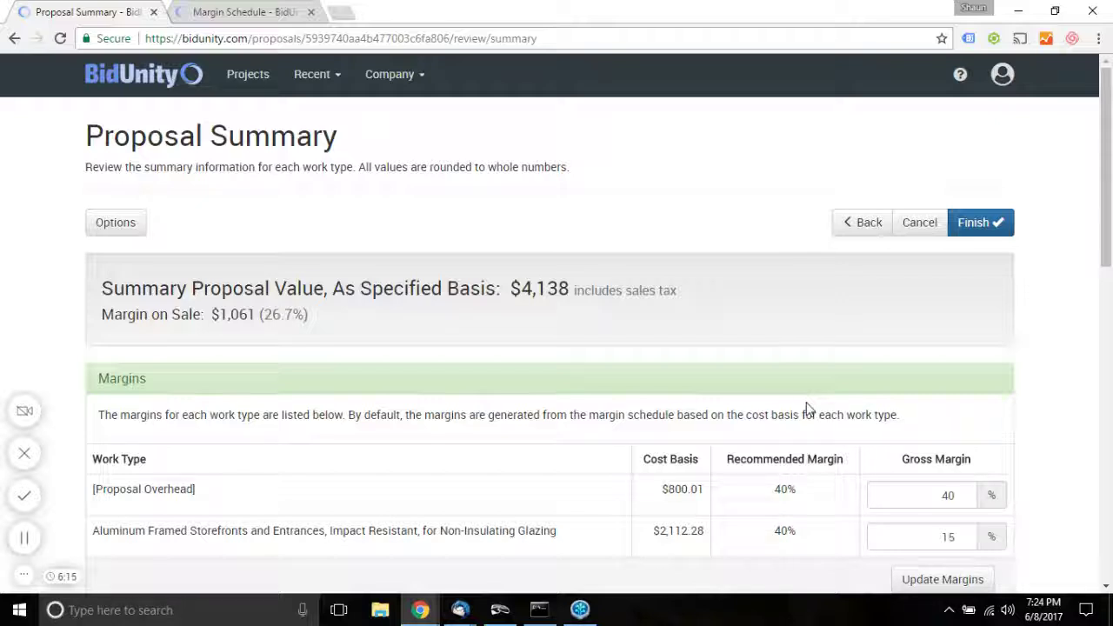
scroll(807, 409, "down", 1)
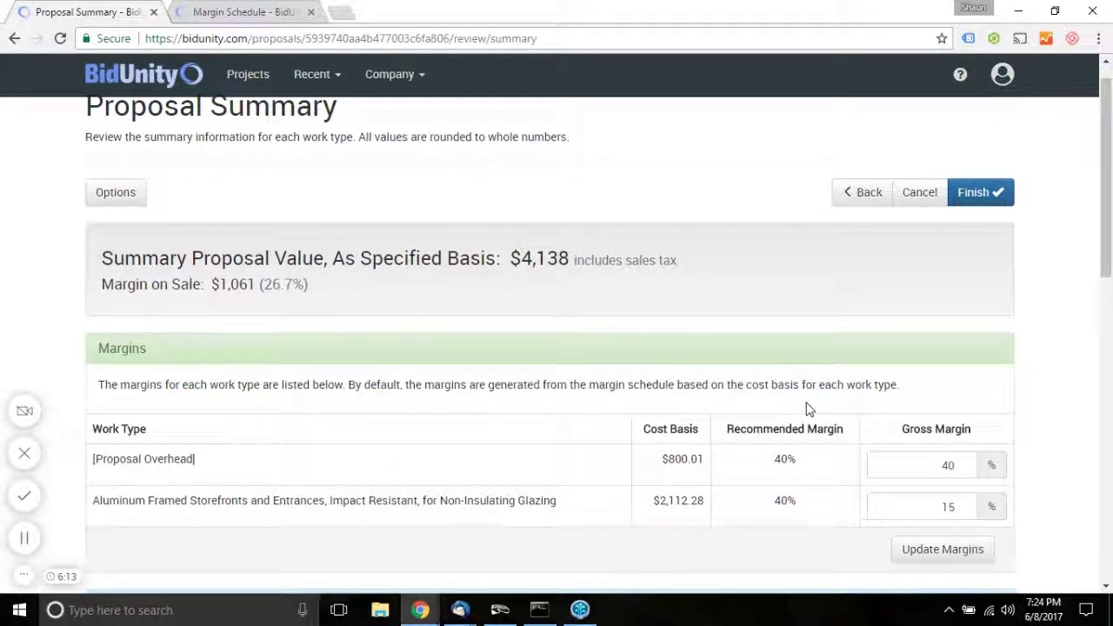
- Examine the aluminum storefront work type's budget, comparing cost basis, gross margin and proposed value for material, labor and overhead
left_click(916, 515)
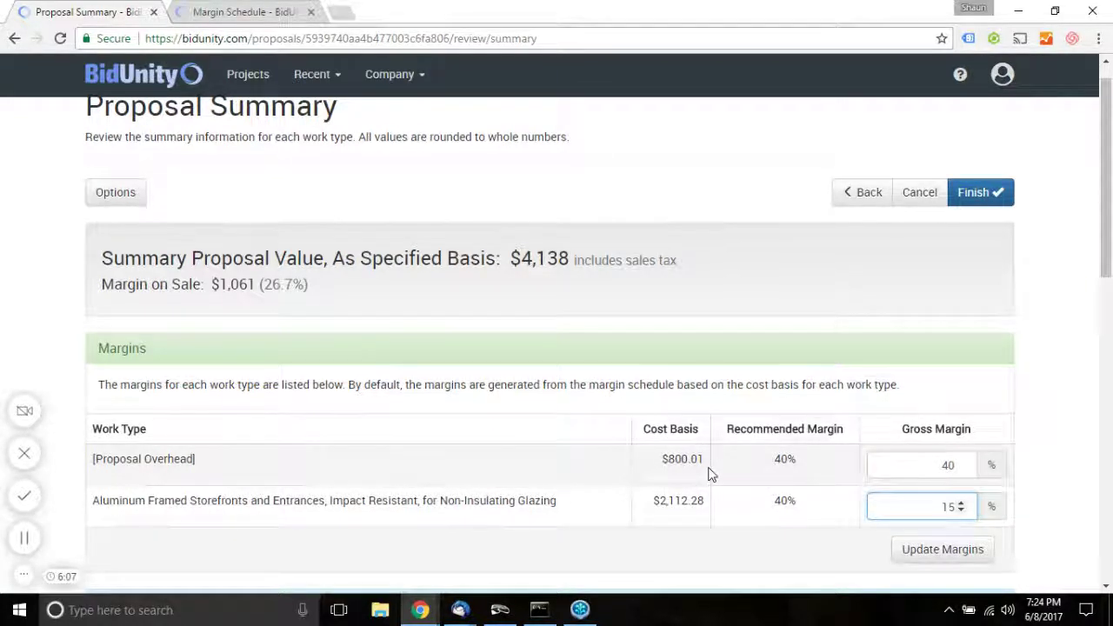
scroll(711, 474, "down", 2)
scroll(710, 474, "down", 5)
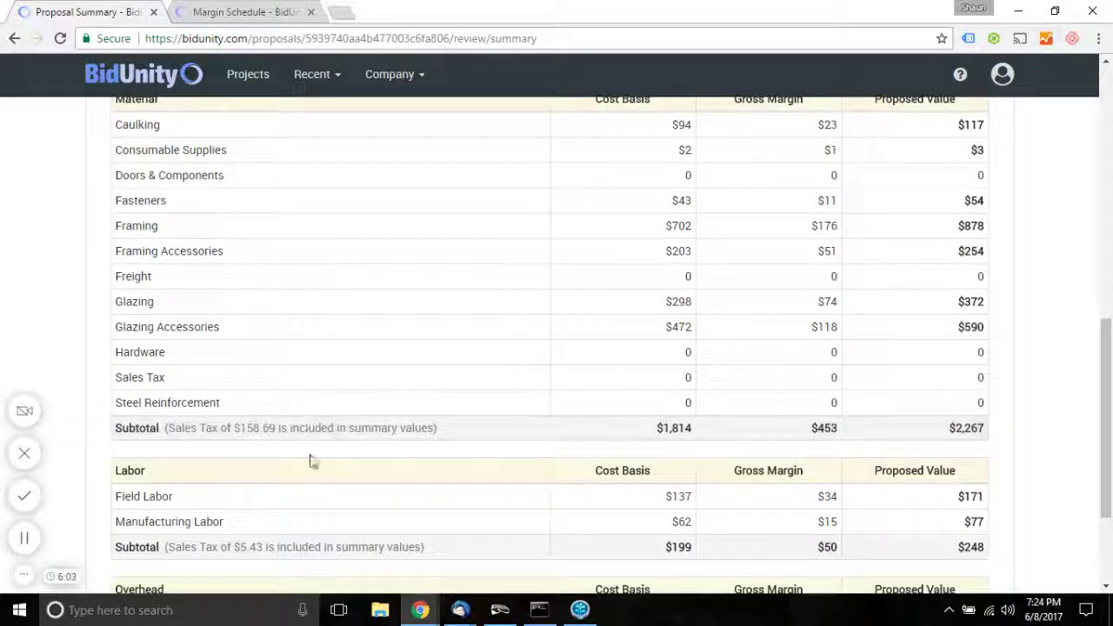
scroll(280, 430, "up", 8)
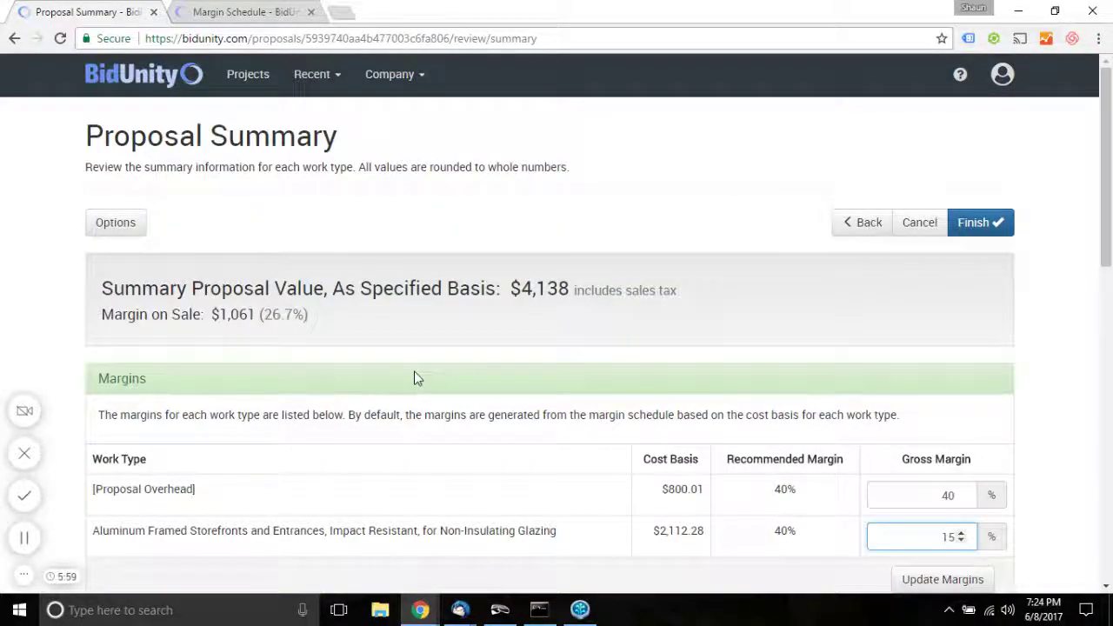
scroll(415, 378, "down", 8)
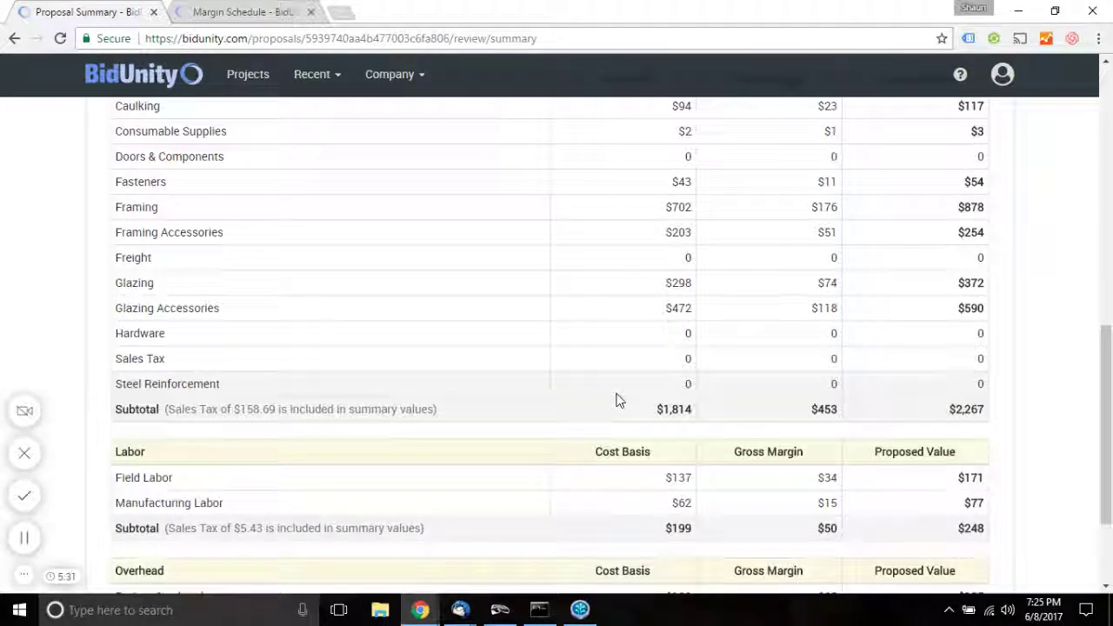
scroll(618, 400, "up", 3)
scroll(652, 482, "down", 3)
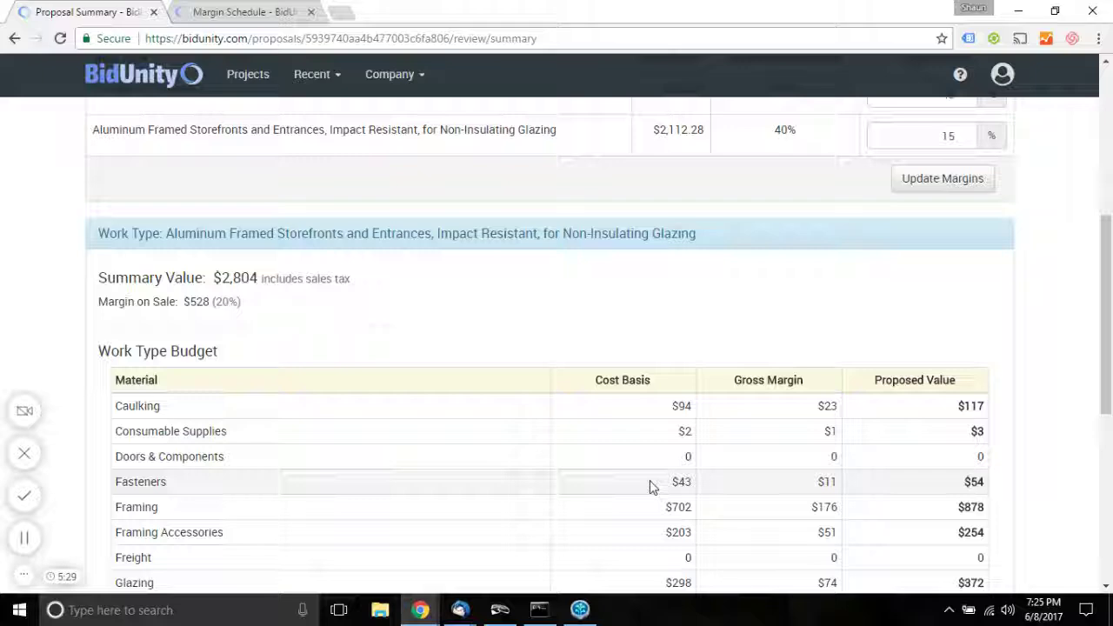
scroll(357, 479, "down", 2)
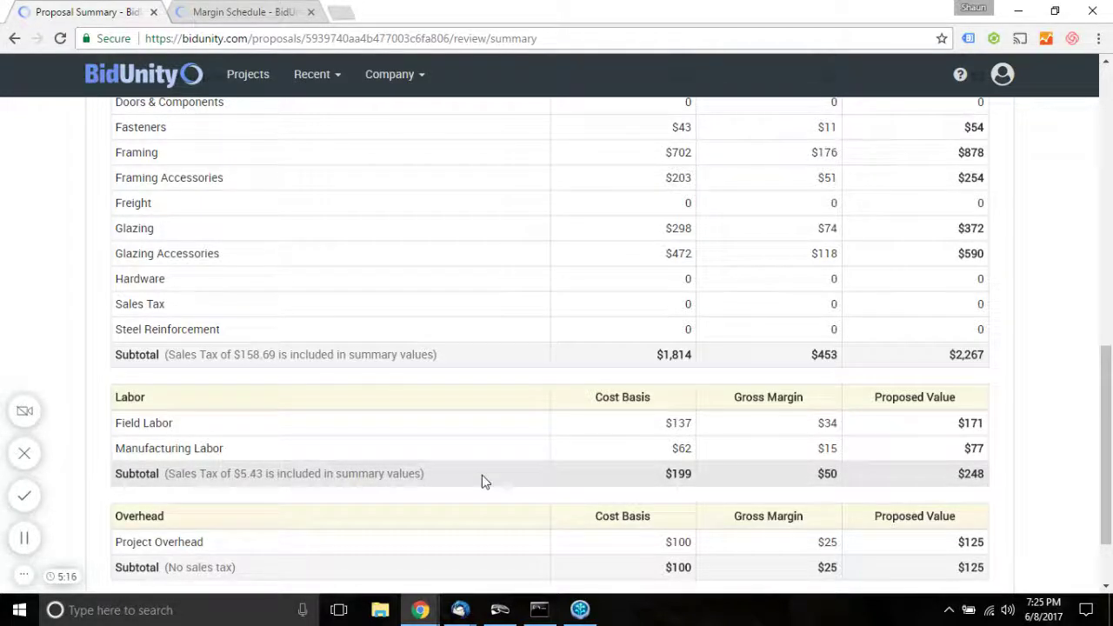
scroll(485, 481, "down", 1)
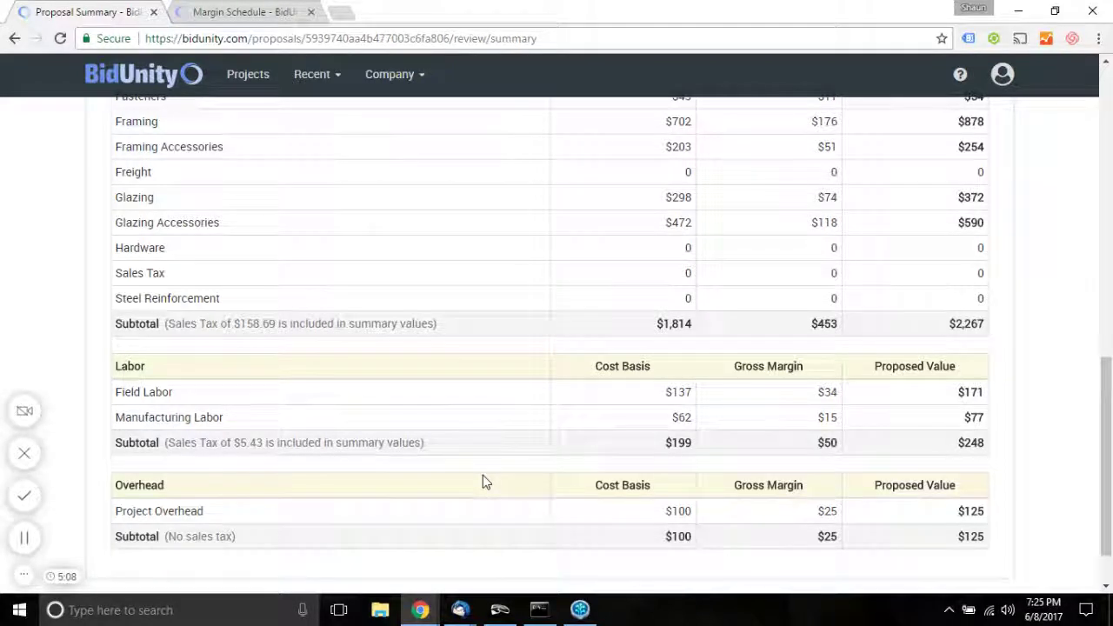
scroll(483, 477, "down", 1)
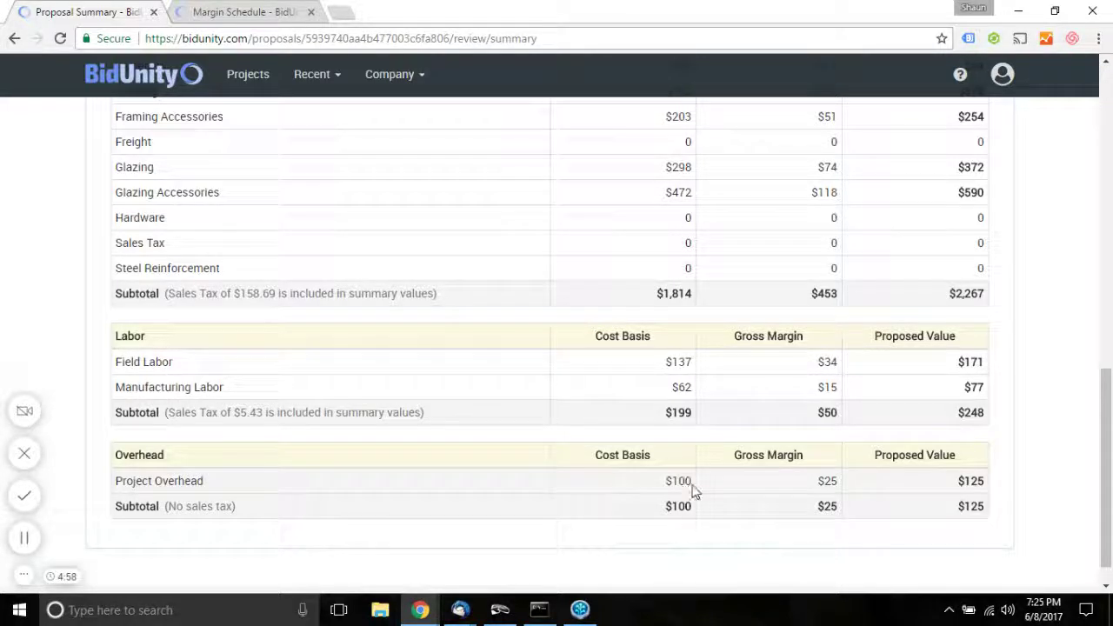
scroll(726, 484, "up", 1)
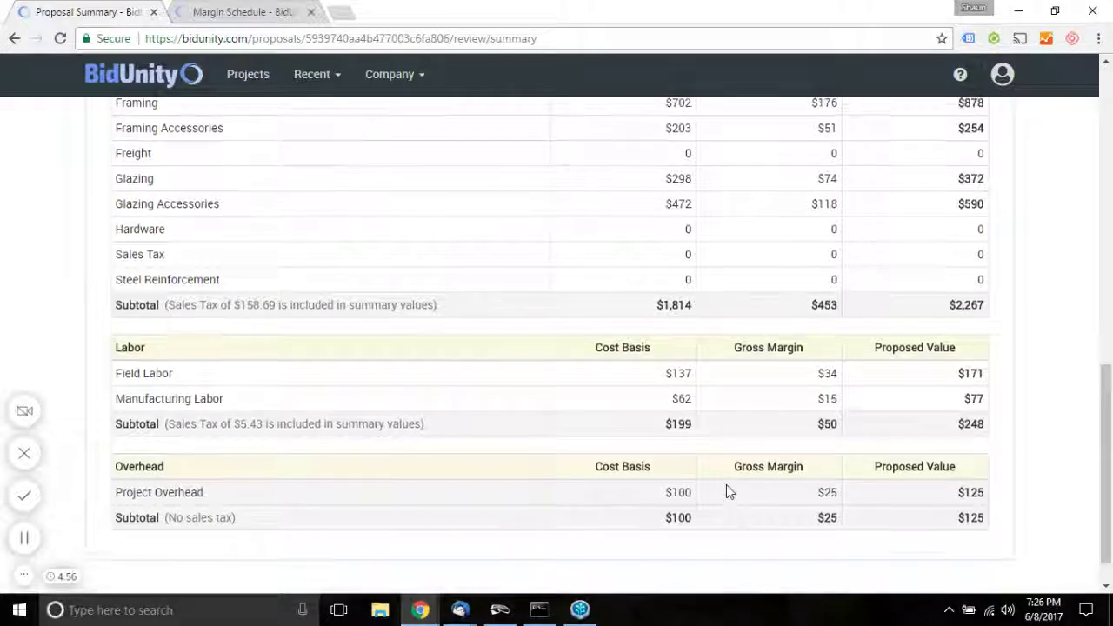
- Set the aluminum storefront work type's gross margin to 25% and update the margins
scroll(726, 485, "up", 5)
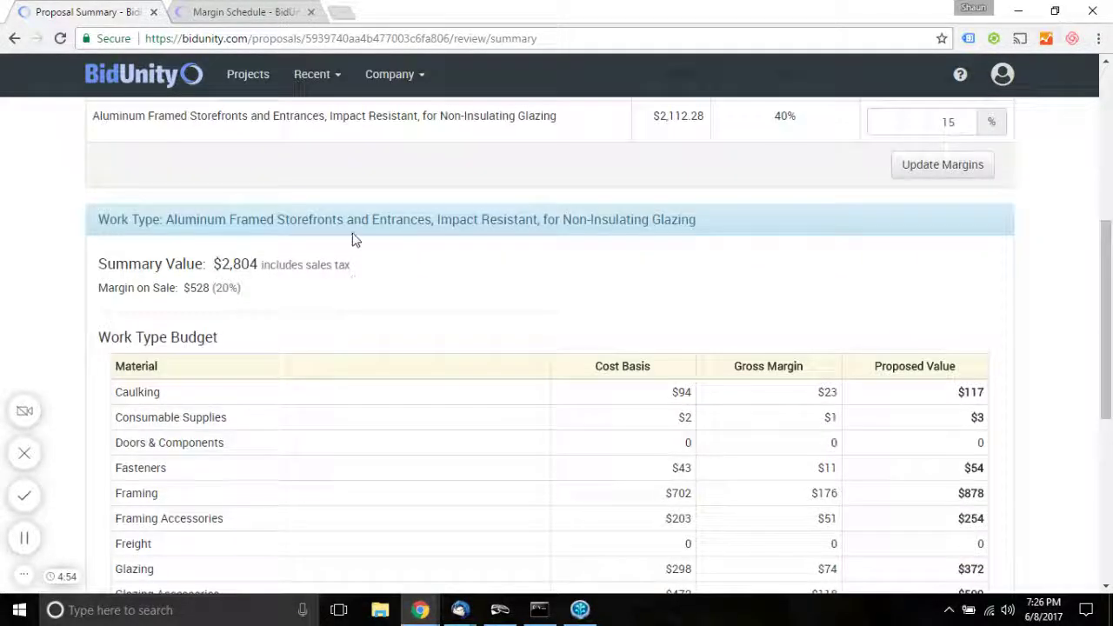
scroll(352, 239, "up", 1)
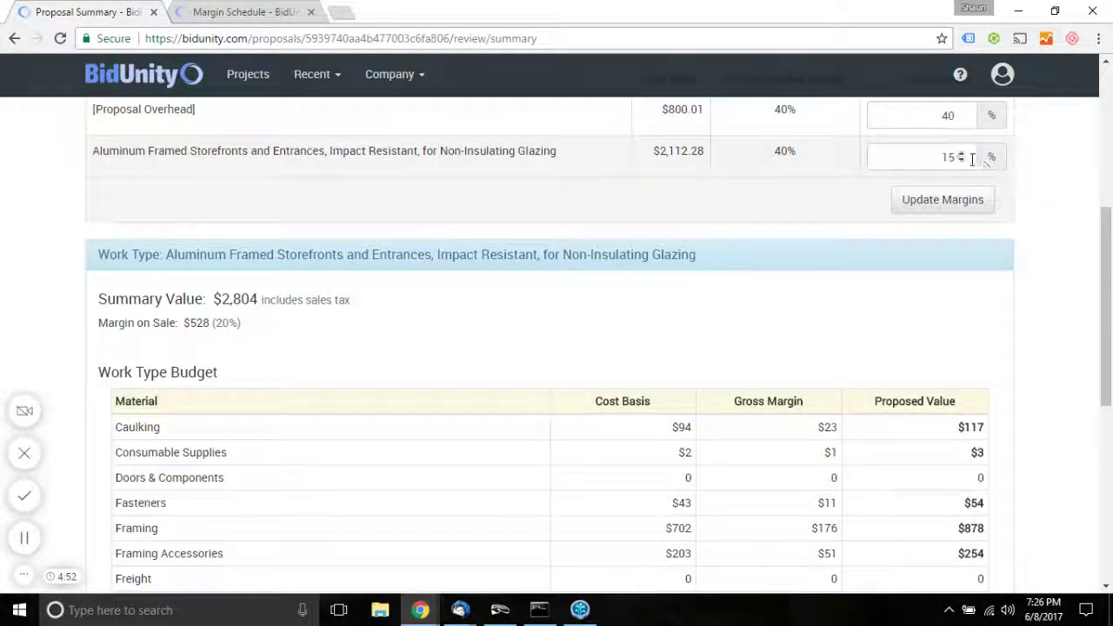
double_click(941, 158)
type("25")
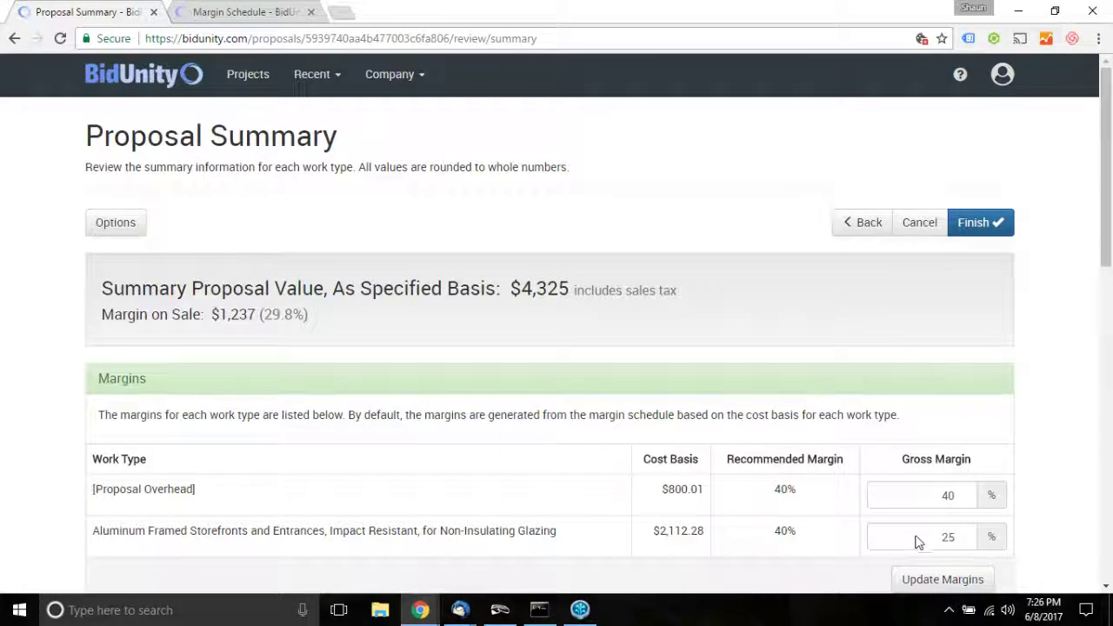
- Set the Proposal Overhead gross margin to 25% and update the margins
scroll(917, 535, "down", 1)
scroll(917, 535, "down", 5)
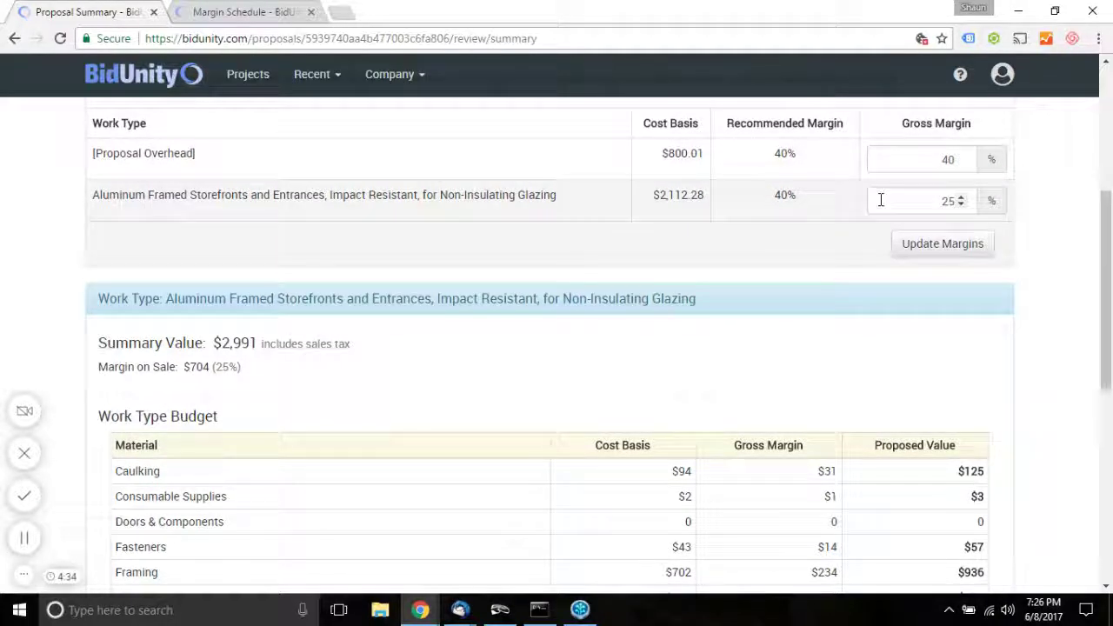
scroll(807, 222, "up", 2)
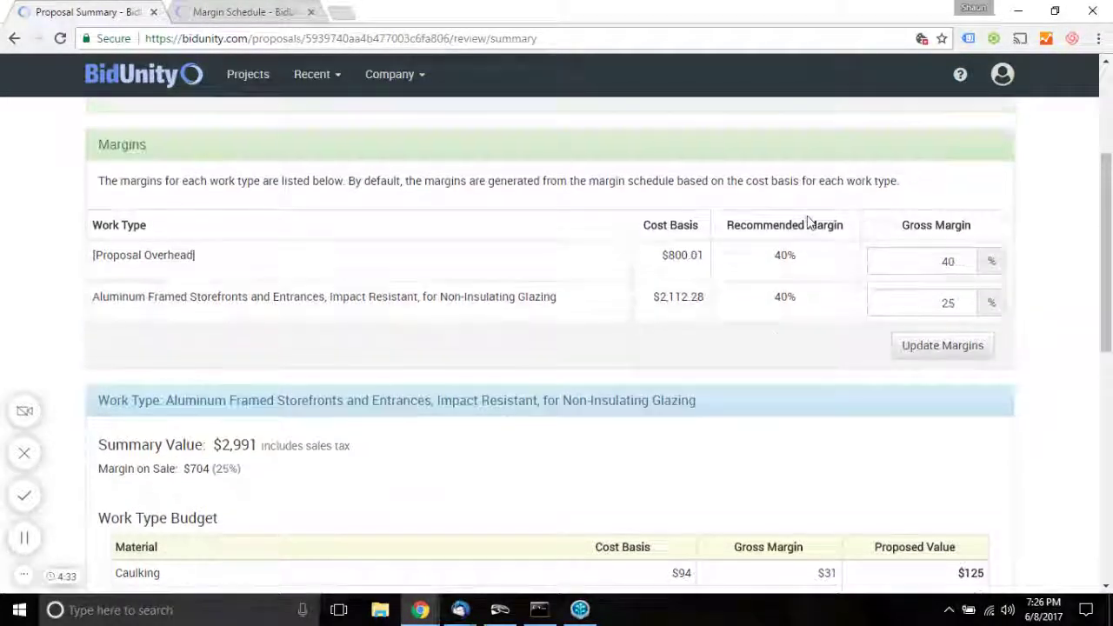
scroll(807, 223, "up", 1)
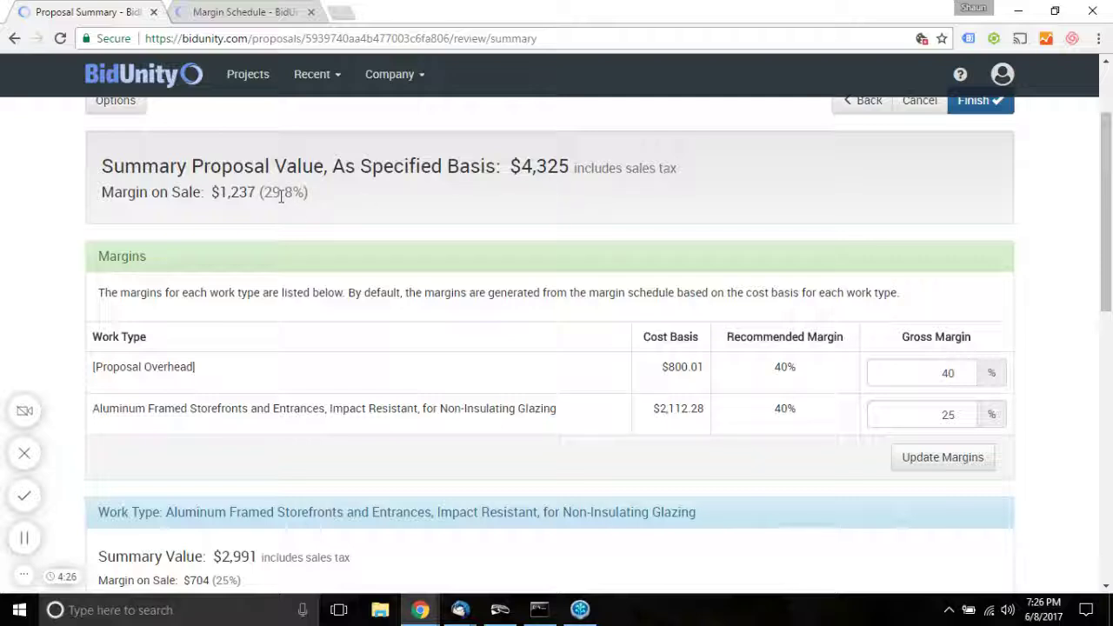
double_click(920, 374)
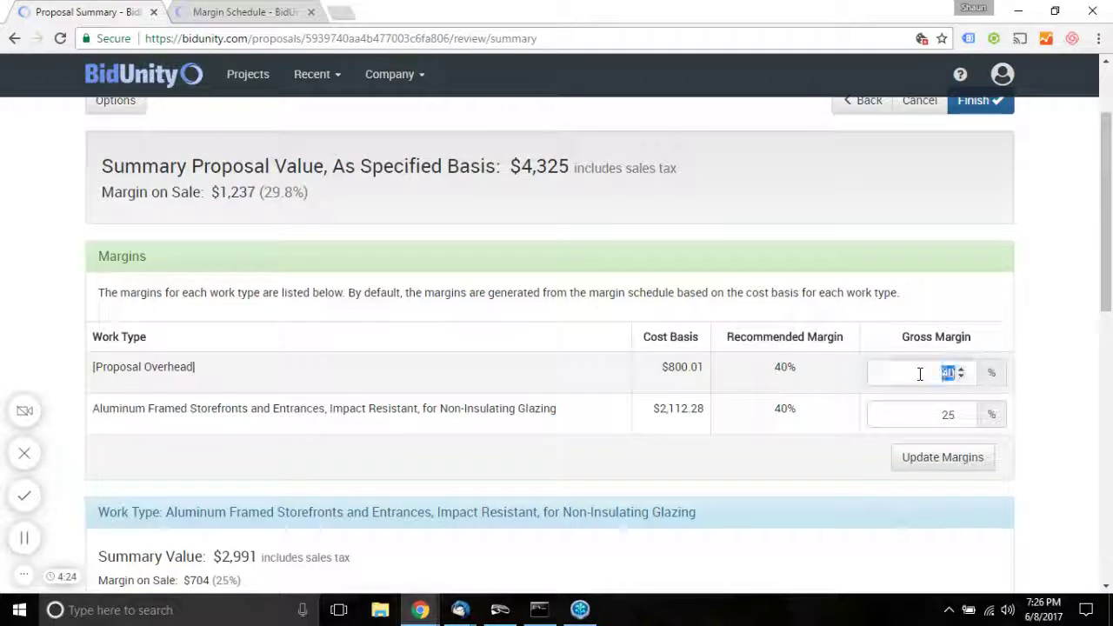
type("25")
key("Return")
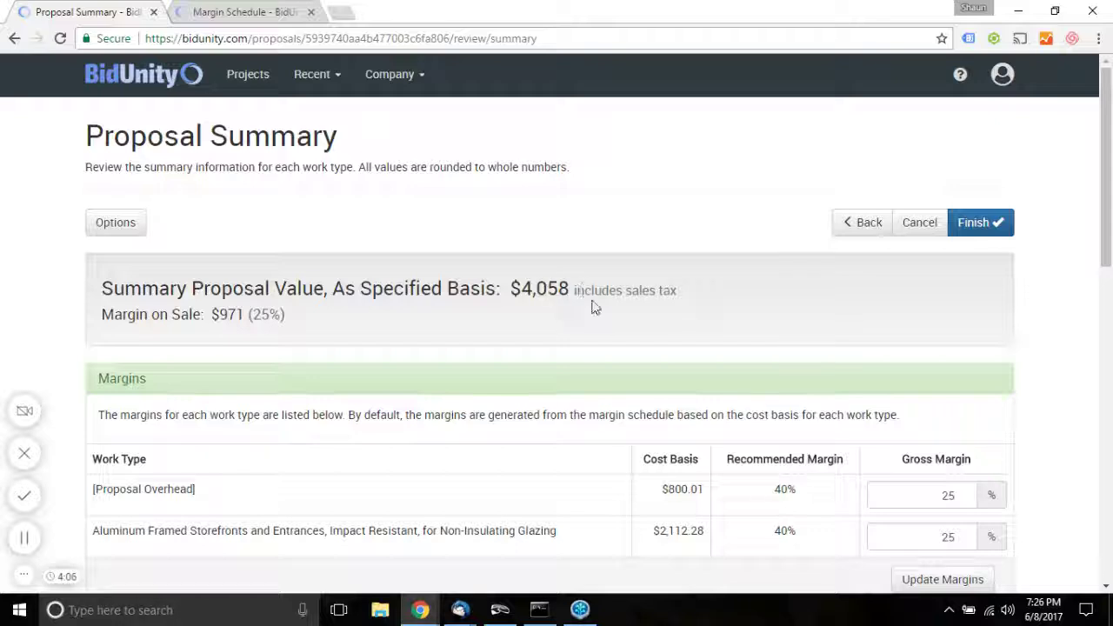
- Examine the summary proposal value on the as-specified basis and the overall margin on sale
left_click_drag(510, 289, 580, 284)
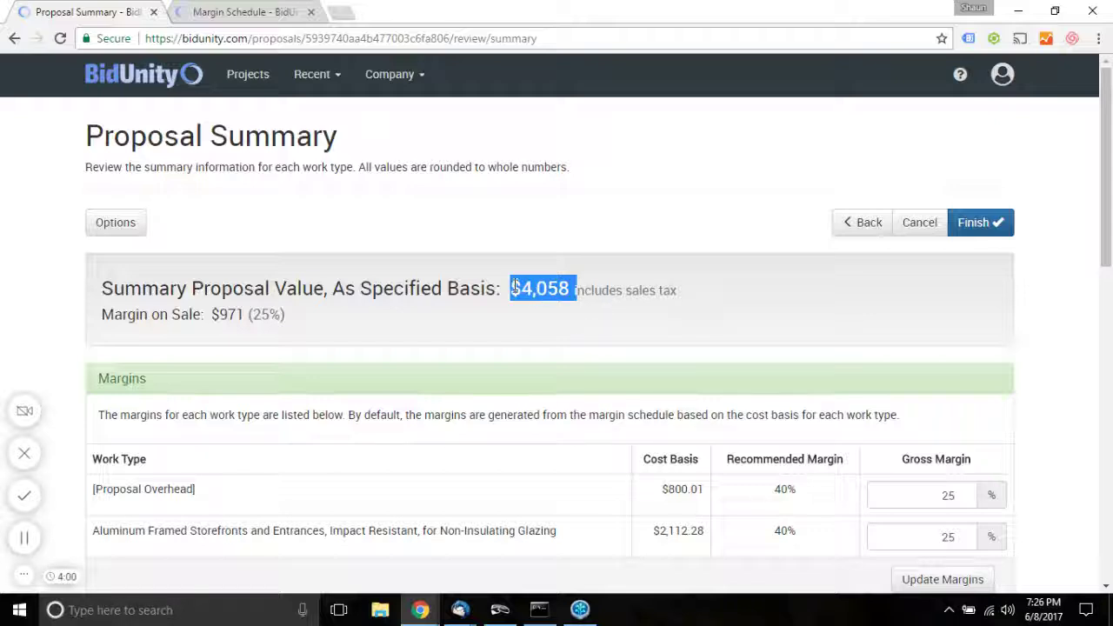
left_click(574, 288)
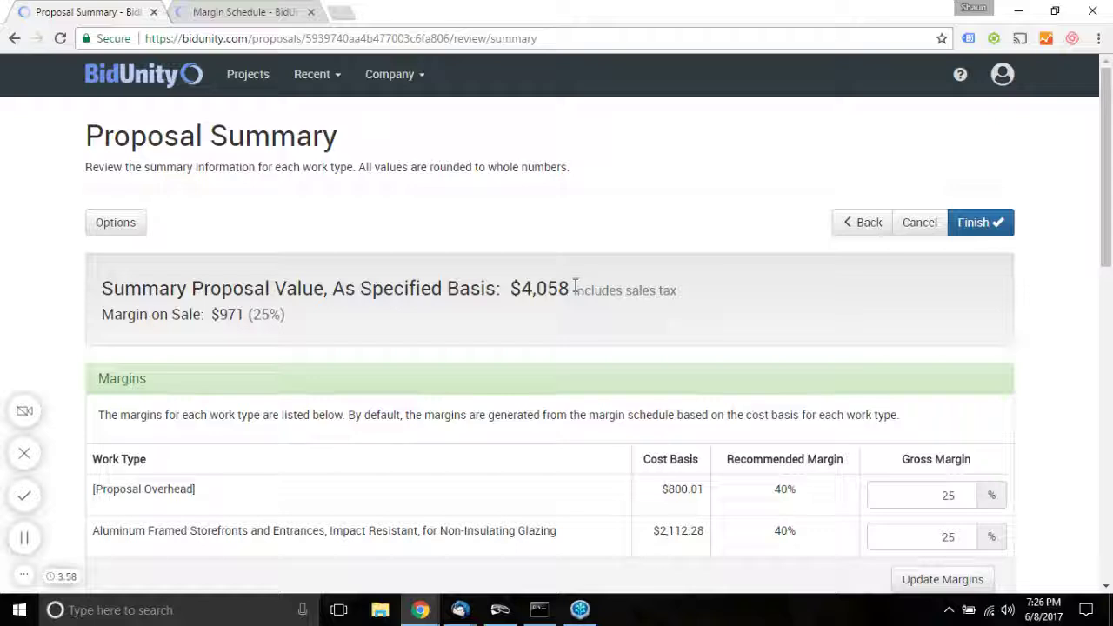
left_click_drag(209, 314, 302, 319)
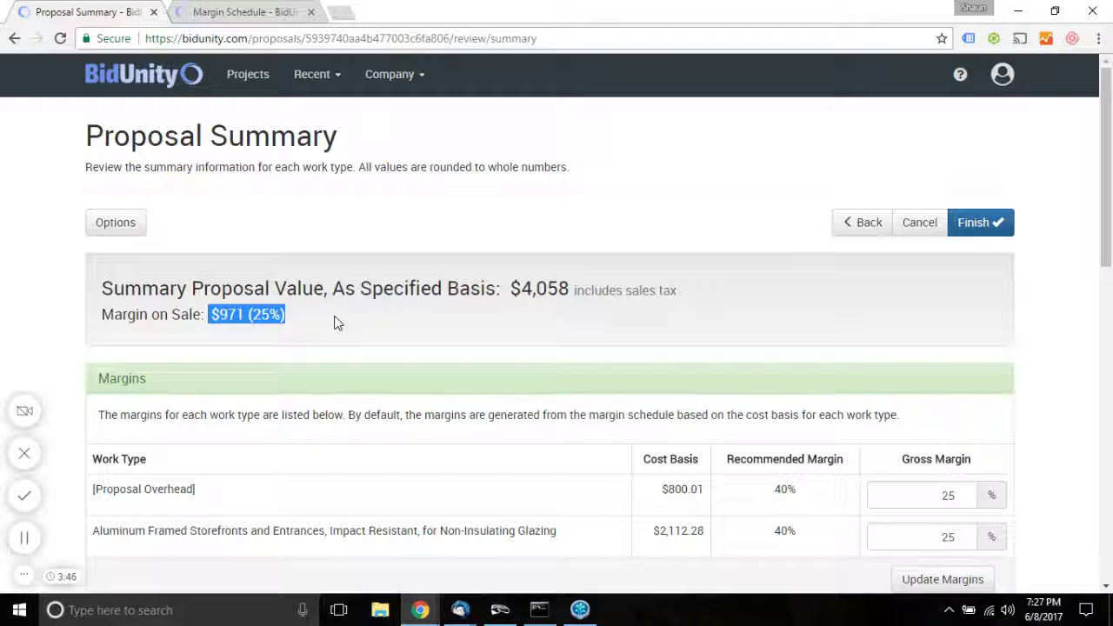
left_click(338, 322)
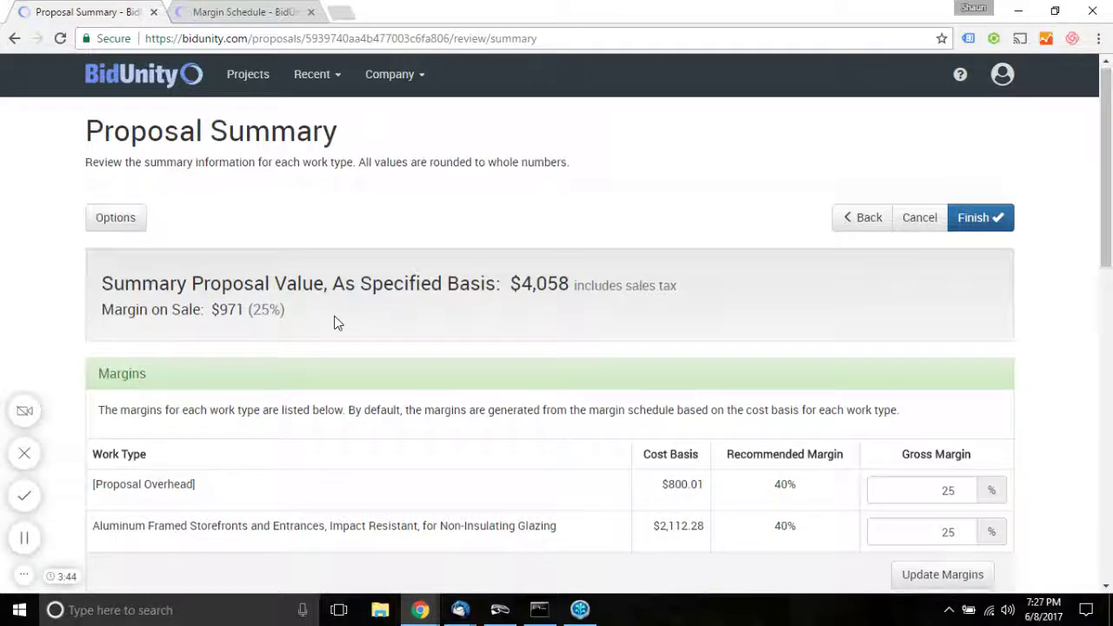
- Review the recalculated work type budget for material, labor and overhead, then return to the proposal's overall summary
scroll(338, 321, "down", 3)
scroll(337, 321, "down", 5)
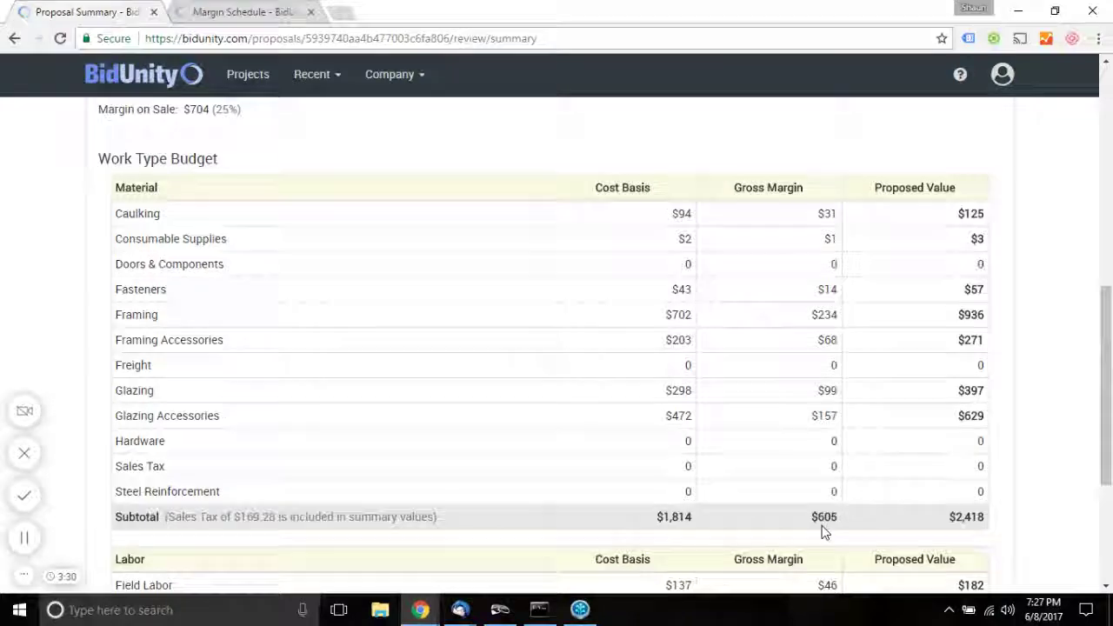
scroll(825, 532, "up", 5)
scroll(824, 532, "up", 1)
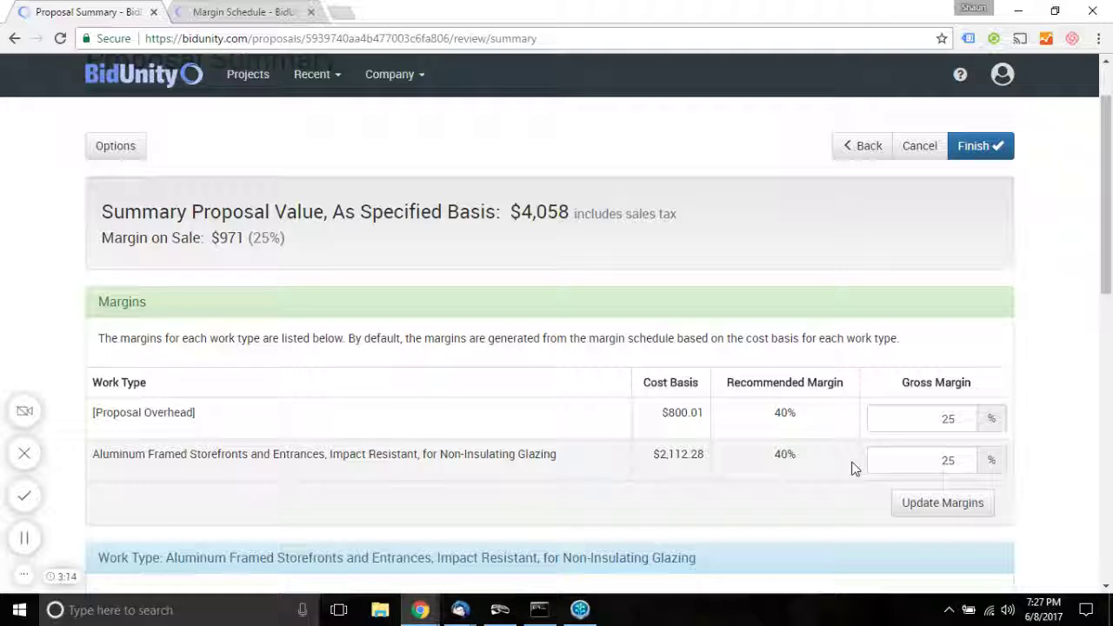
scroll(854, 468, "down", 1)
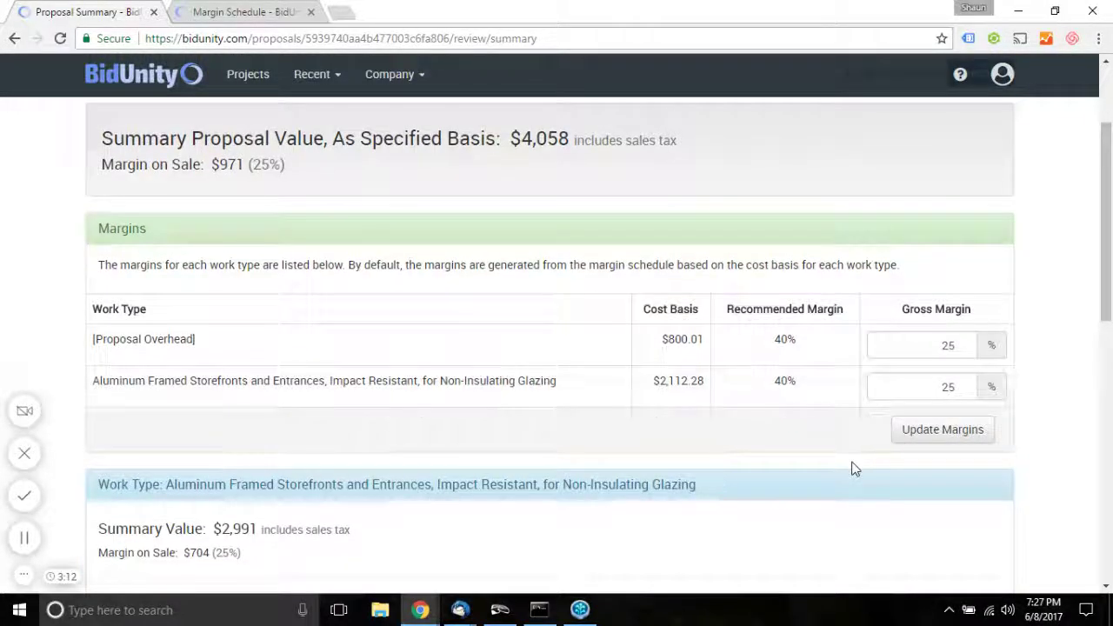
scroll(854, 469, "down", 7)
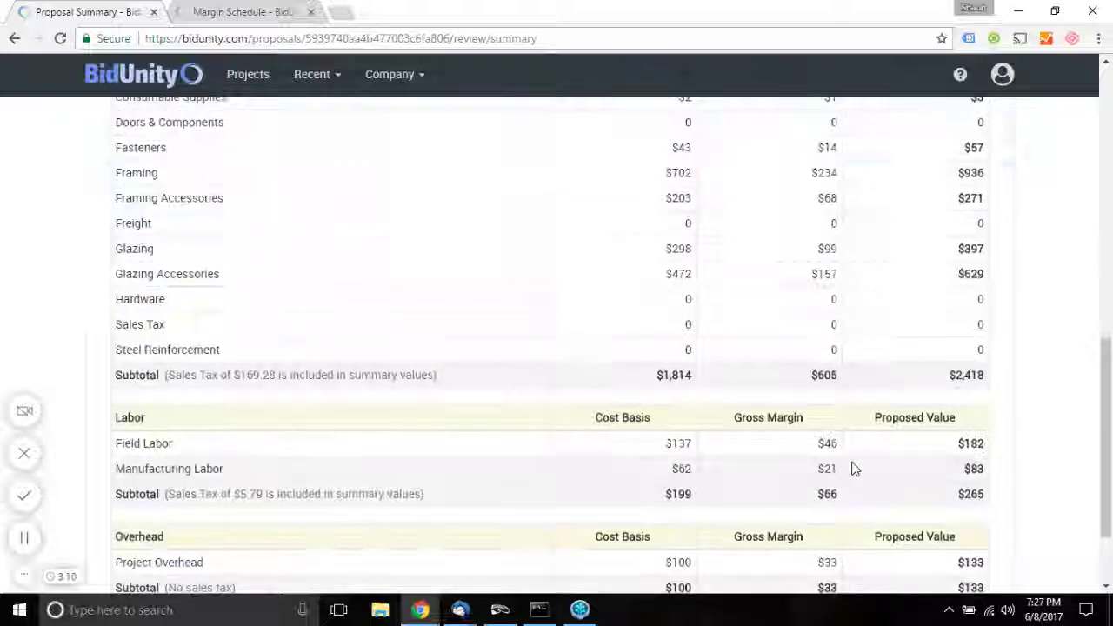
scroll(855, 469, "down", 2)
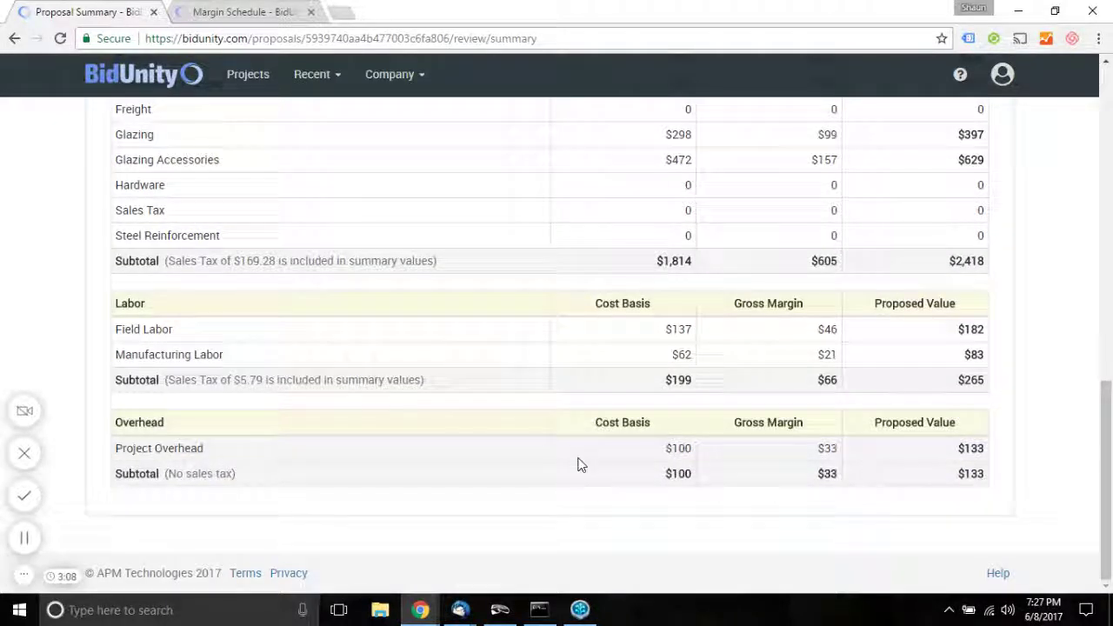
scroll(460, 414, "up", 1)
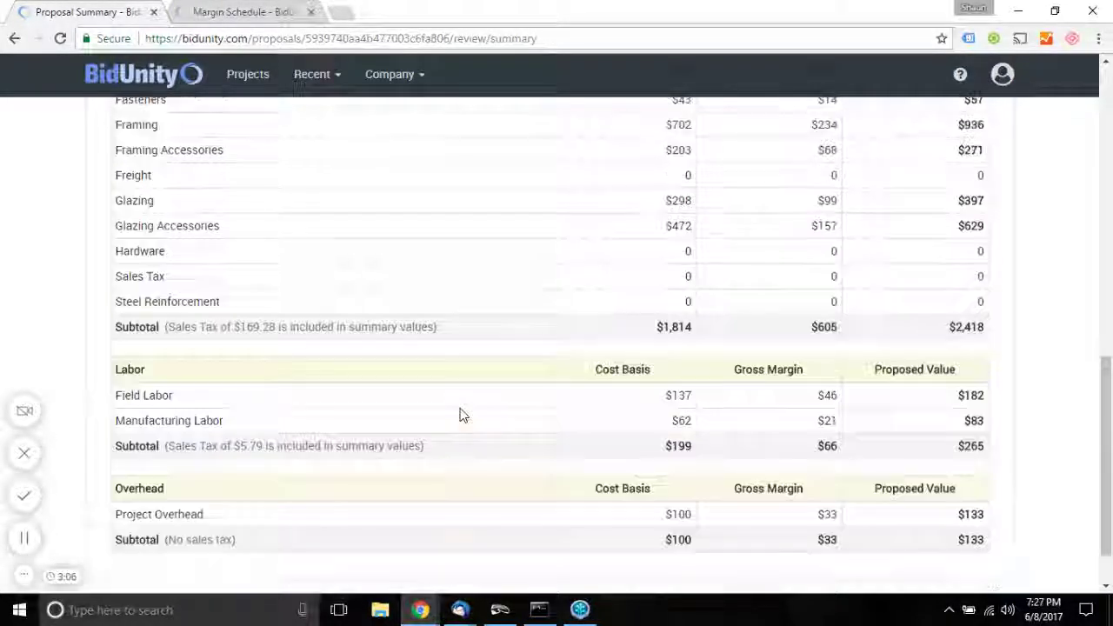
scroll(460, 415, "up", 6)
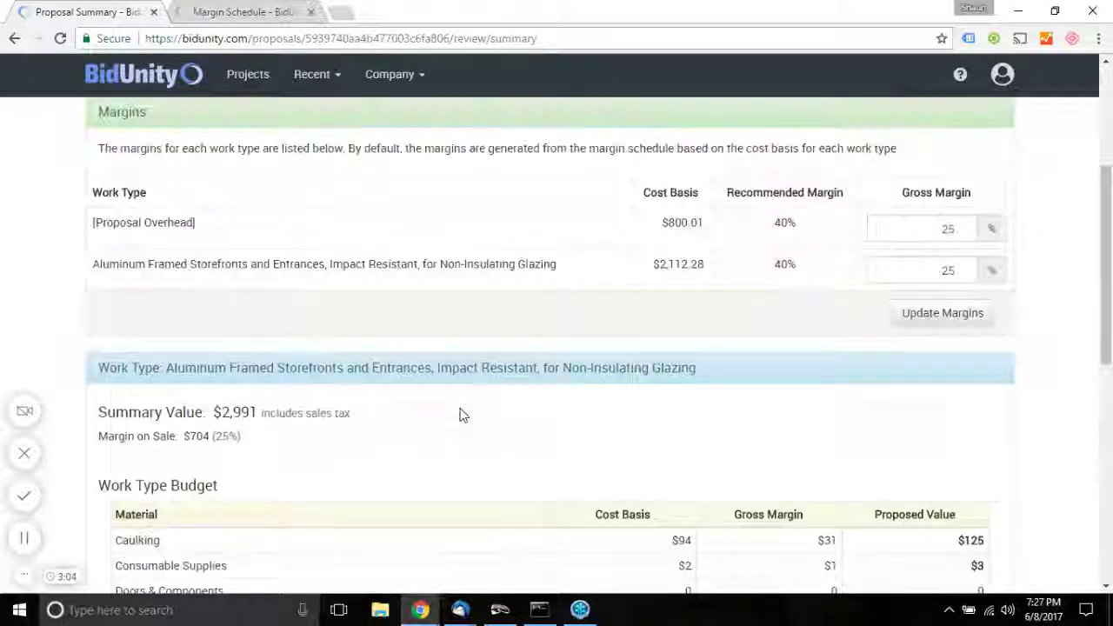
scroll(472, 330, "up", 3)
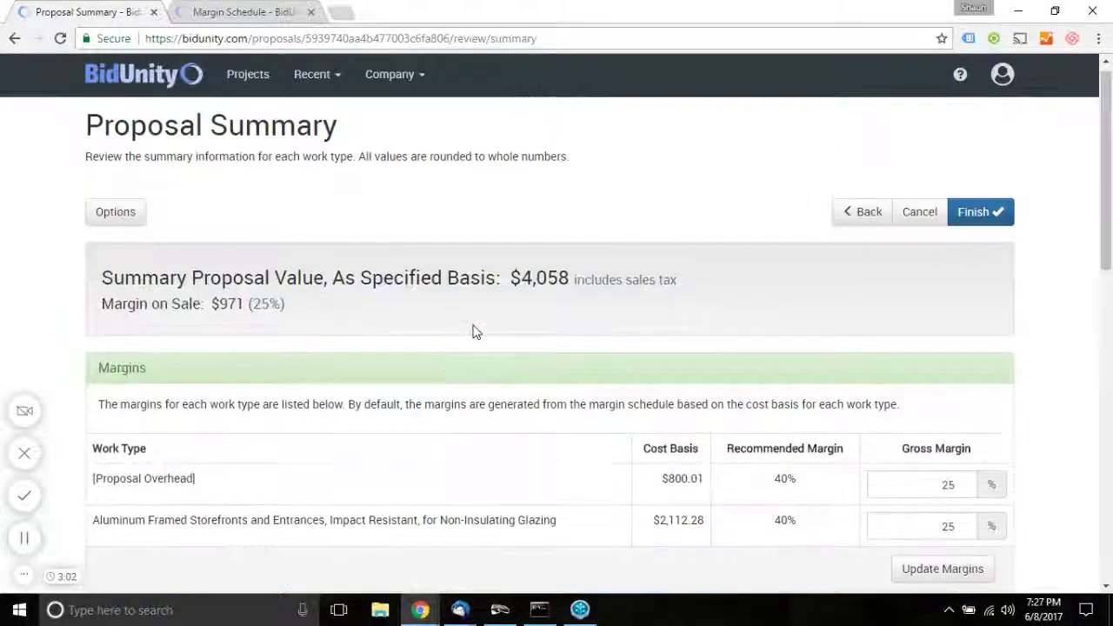